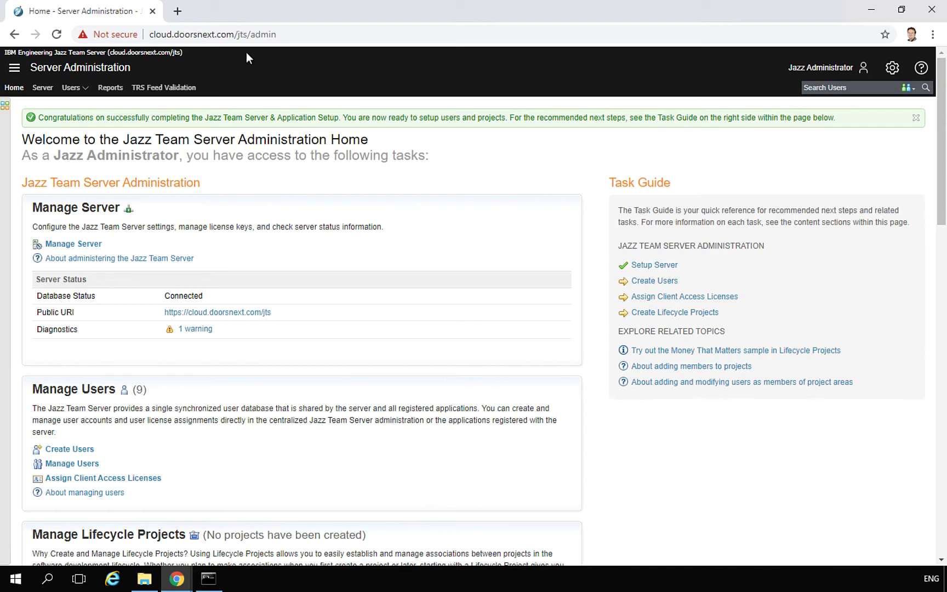
# Load the /jts server address and open the Active Users list of nine accounts
pyautogui.moveTo(234, 37); pyautogui.dragTo(285, 39)
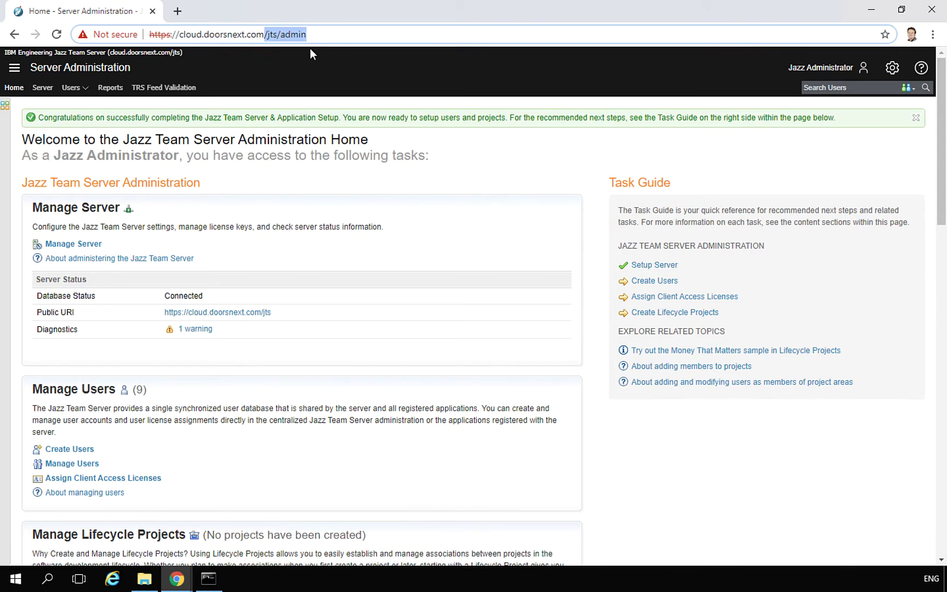
pyautogui.write('/')
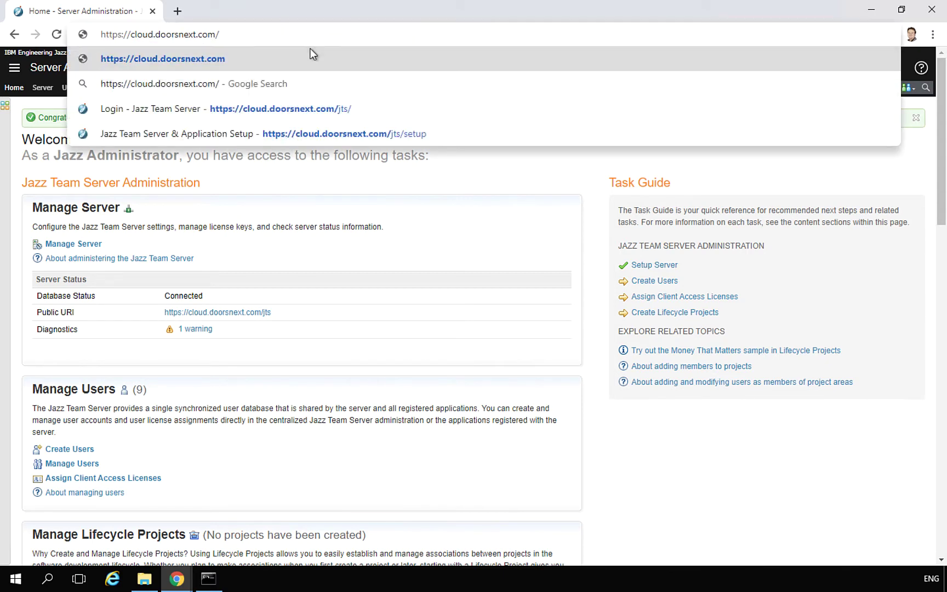
pyautogui.write('jts')
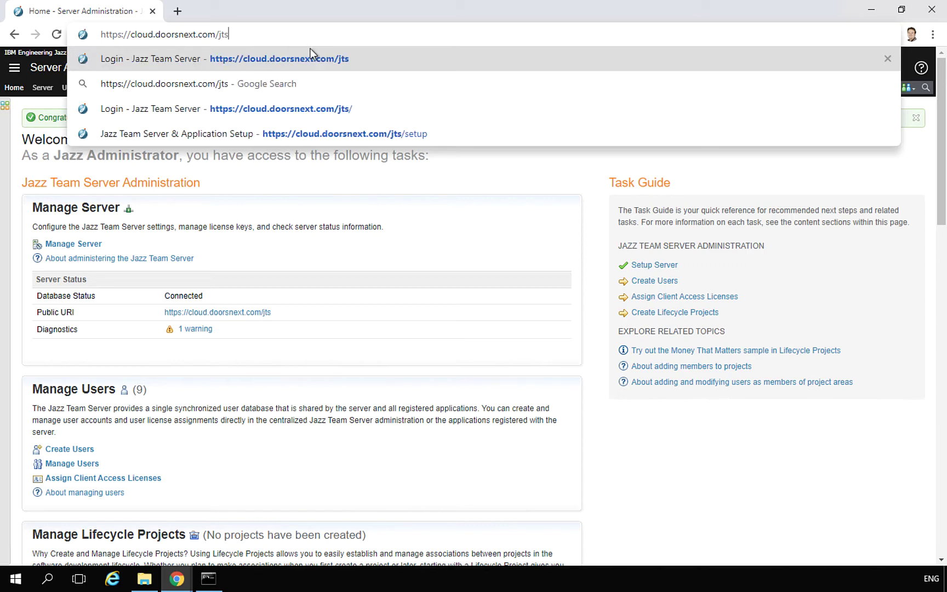
pyautogui.press('Return')
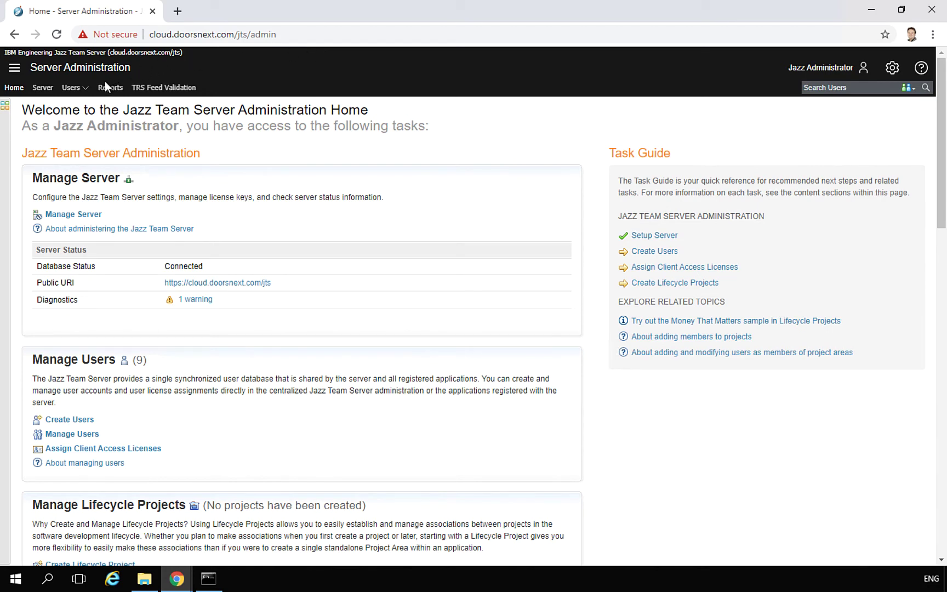
pyautogui.click(76, 88)
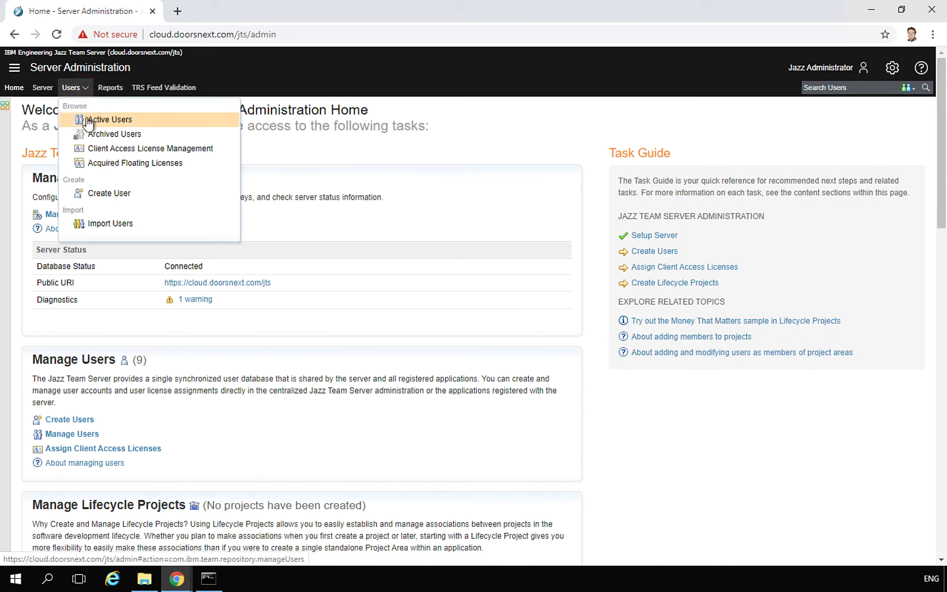
pyautogui.click(96, 119)
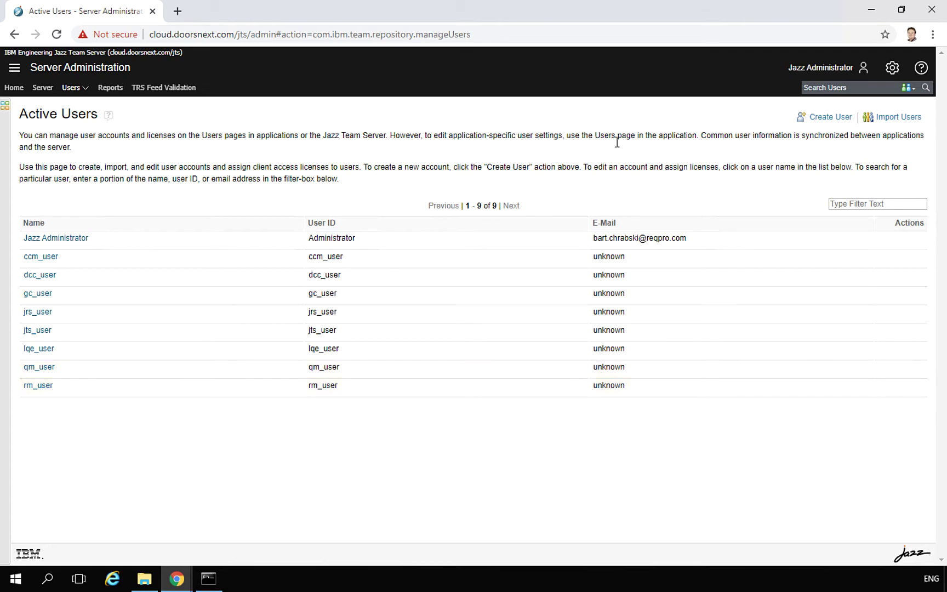
# Create user 'User 1' with ID user1, the user's e-mail address and a Practitioner license
pyautogui.click(821, 123)
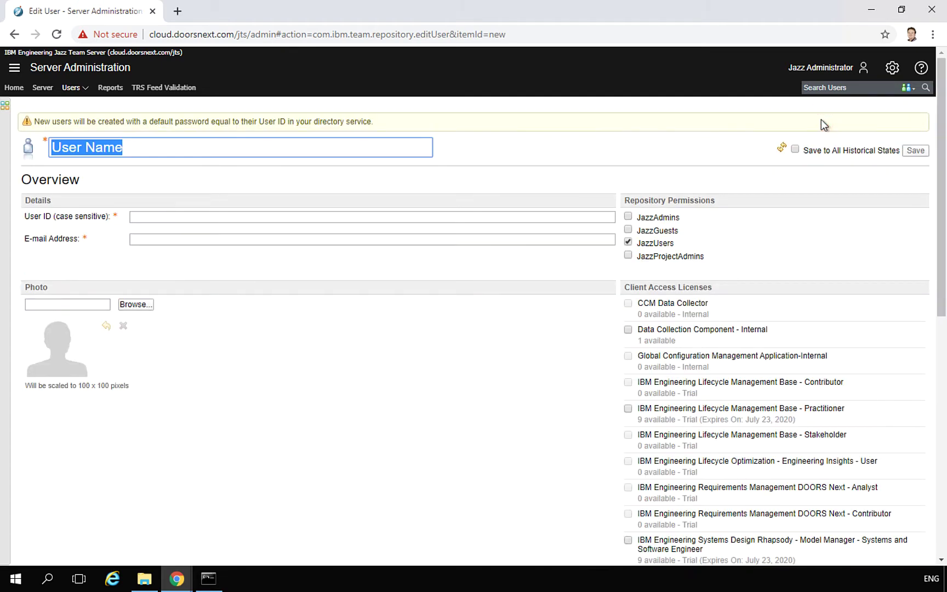
pyautogui.write('U')
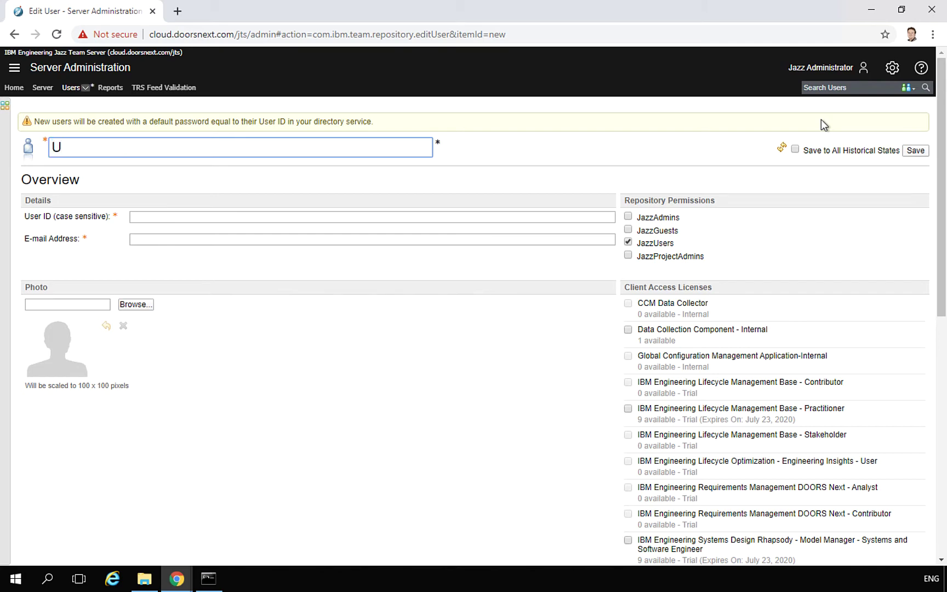
pyautogui.write('ser 1')
pyautogui.press('Tab')
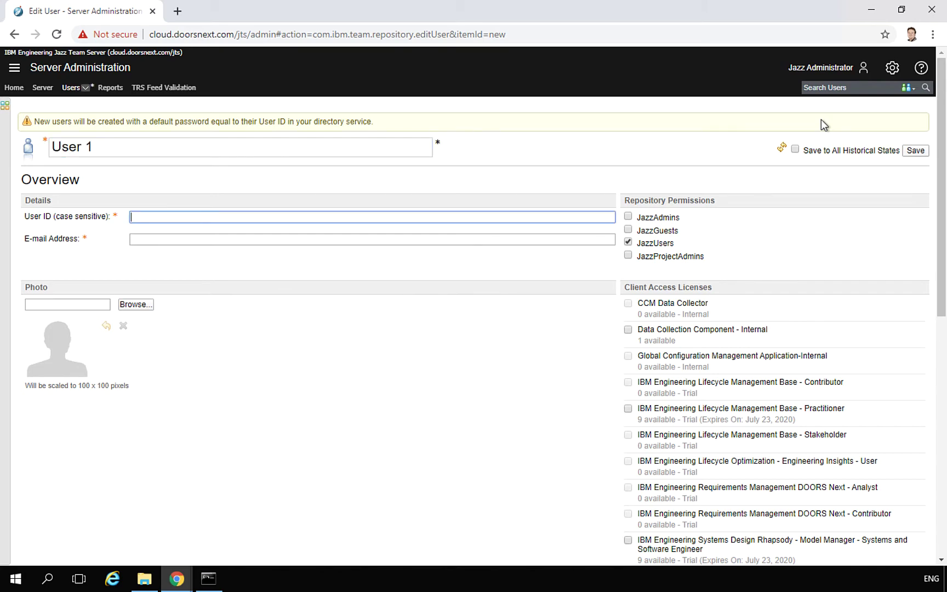
pyautogui.write('user1rr')
pyautogui.click(608, 217)
pyautogui.press('BackSpace')
pyautogui.press('BackSpace')
pyautogui.press('BackSpace')
pyautogui.write('1')
pyautogui.press('Tab')
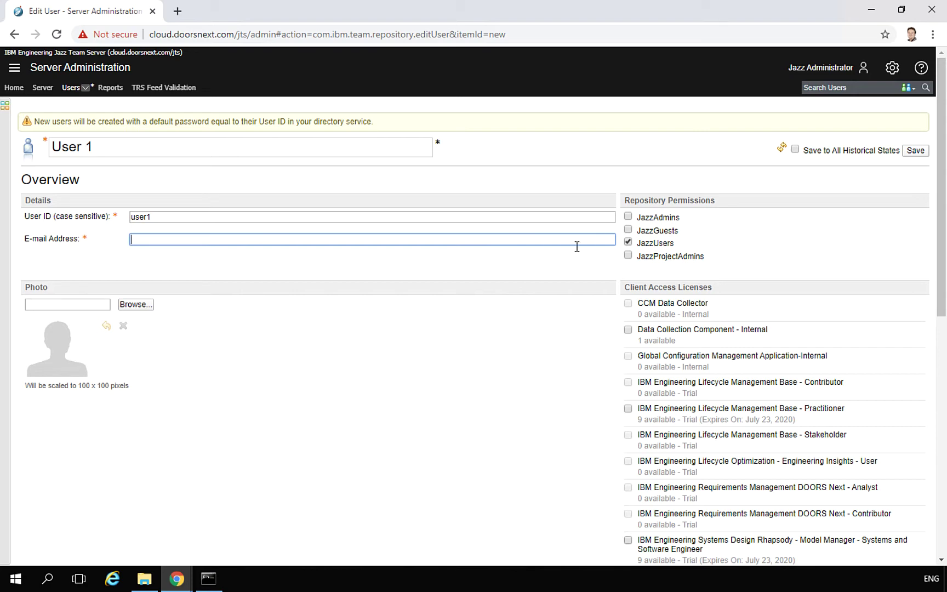
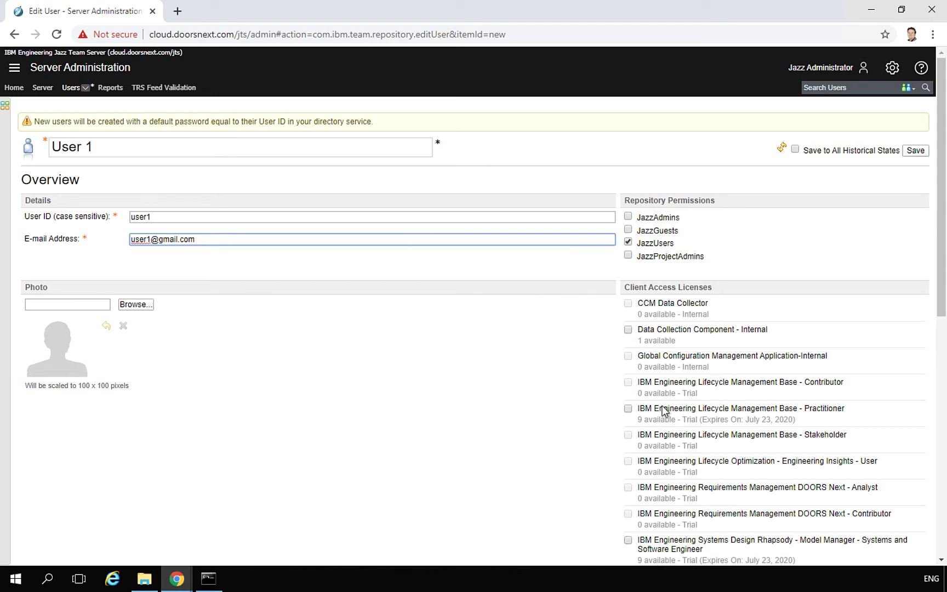
pyautogui.click(628, 410)
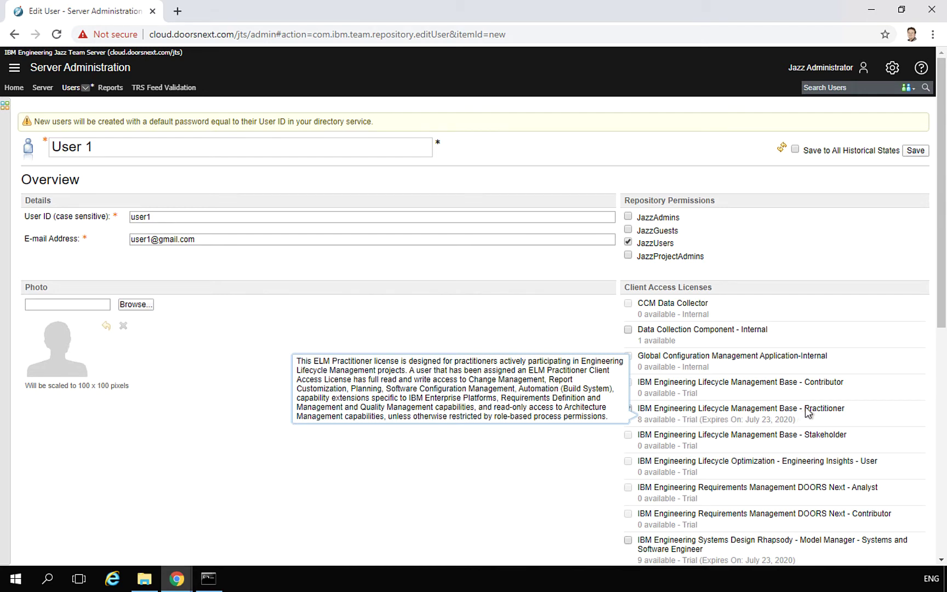
pyautogui.click(913, 154)
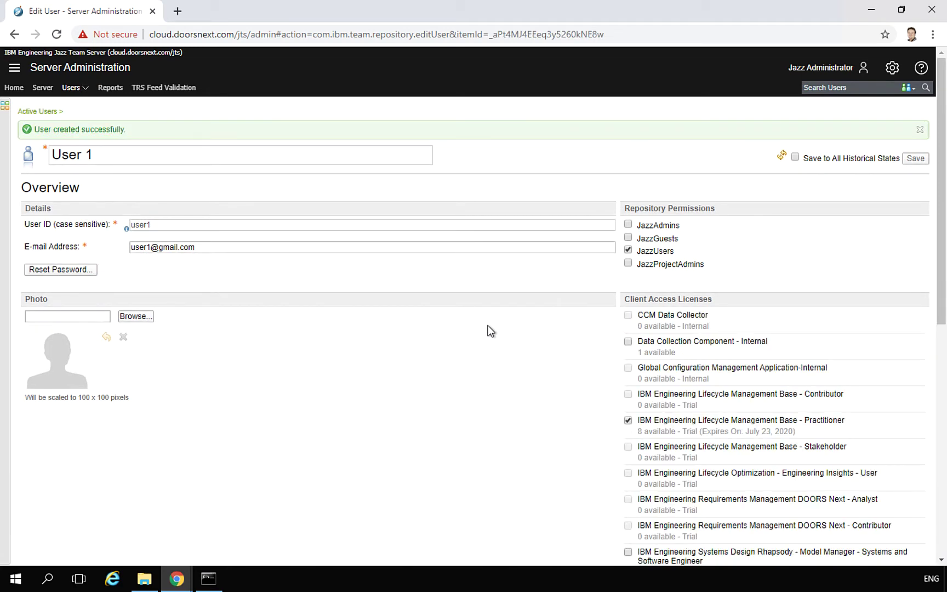
# Return to Active Users, open User 1's details, then the administrator's account menu
pyautogui.click(72, 87)
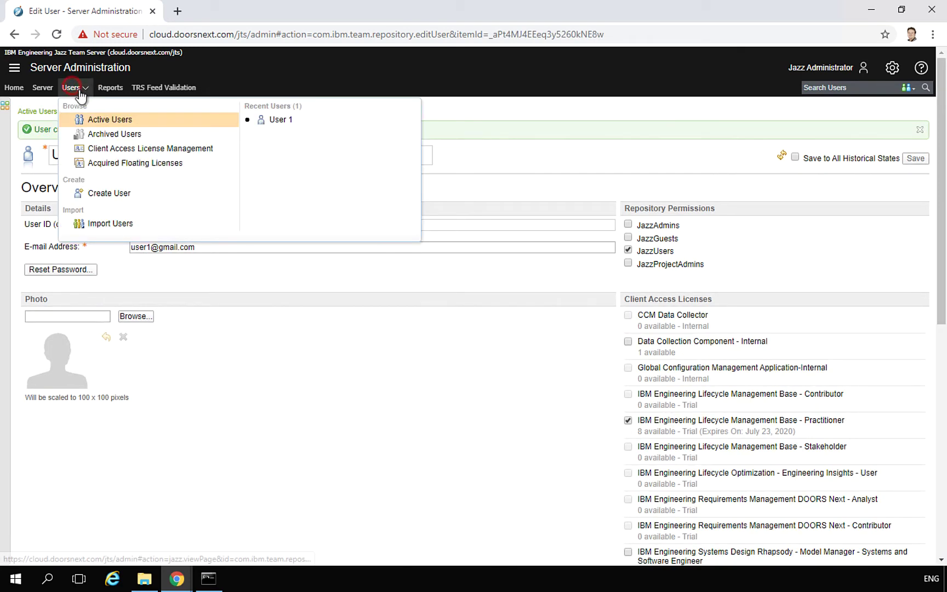
pyautogui.click(91, 118)
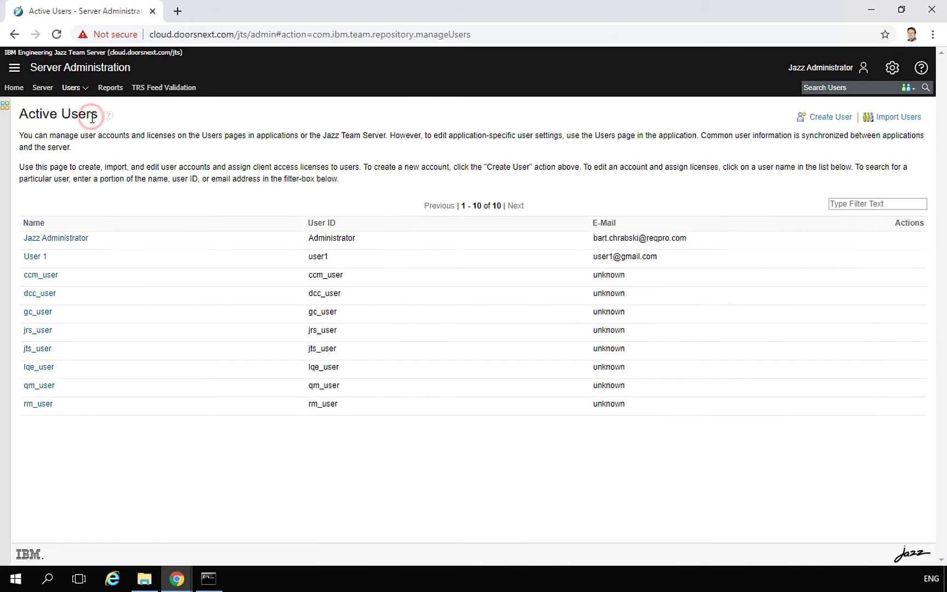
pyautogui.click(35, 257)
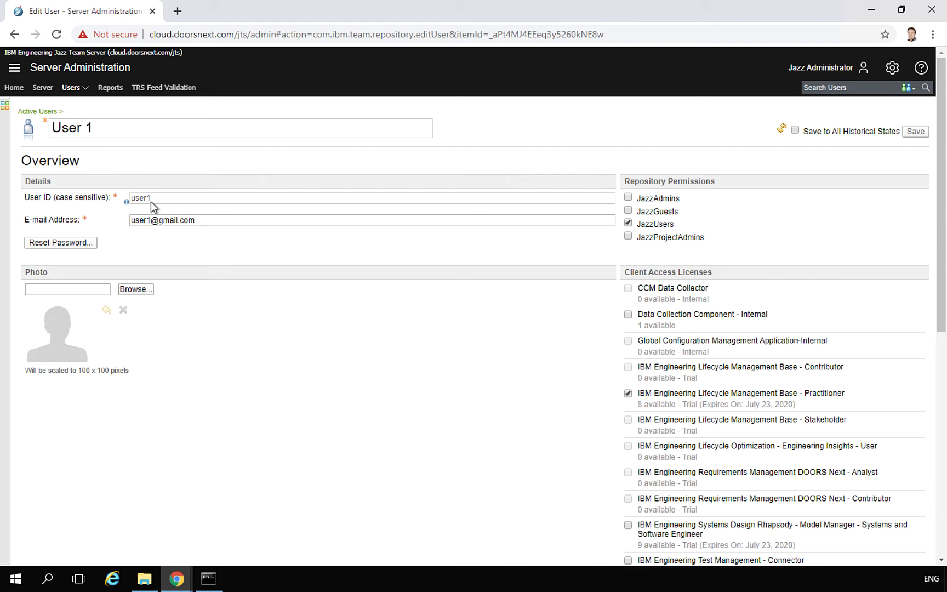
pyautogui.moveTo(127, 202)
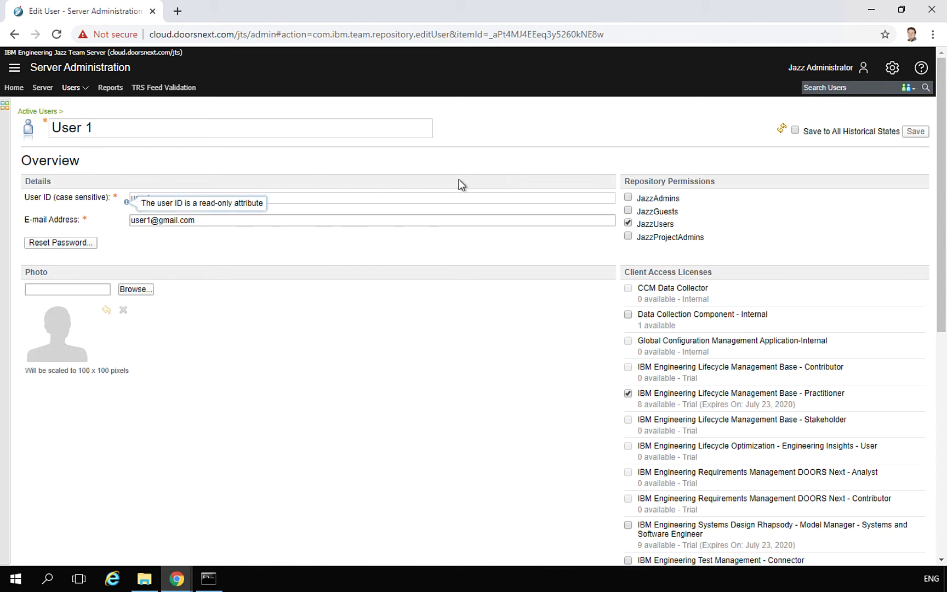
pyautogui.click(833, 67)
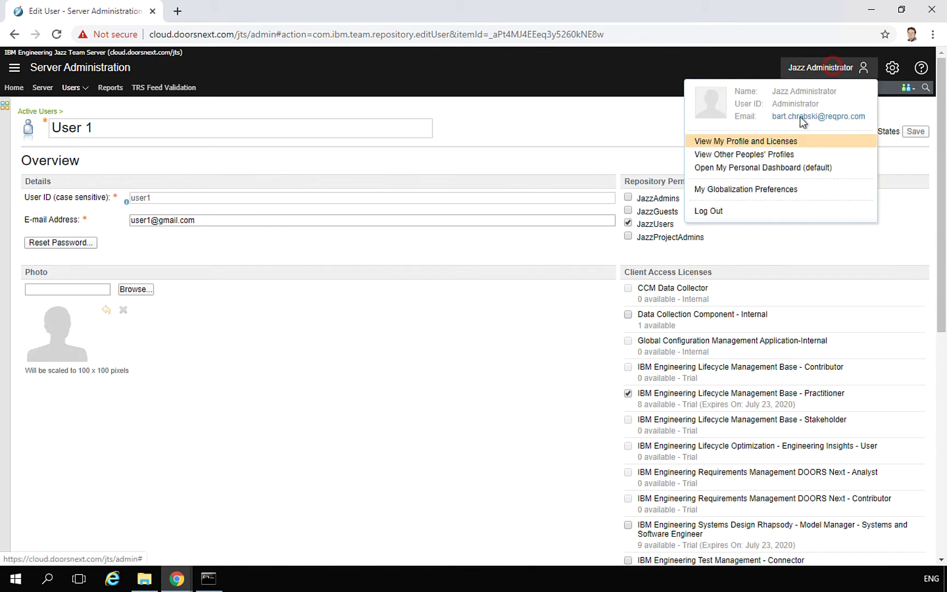
# Log out, sign in as user1, and trim the admin path from the URL to reach the dashboard
pyautogui.click(723, 211)
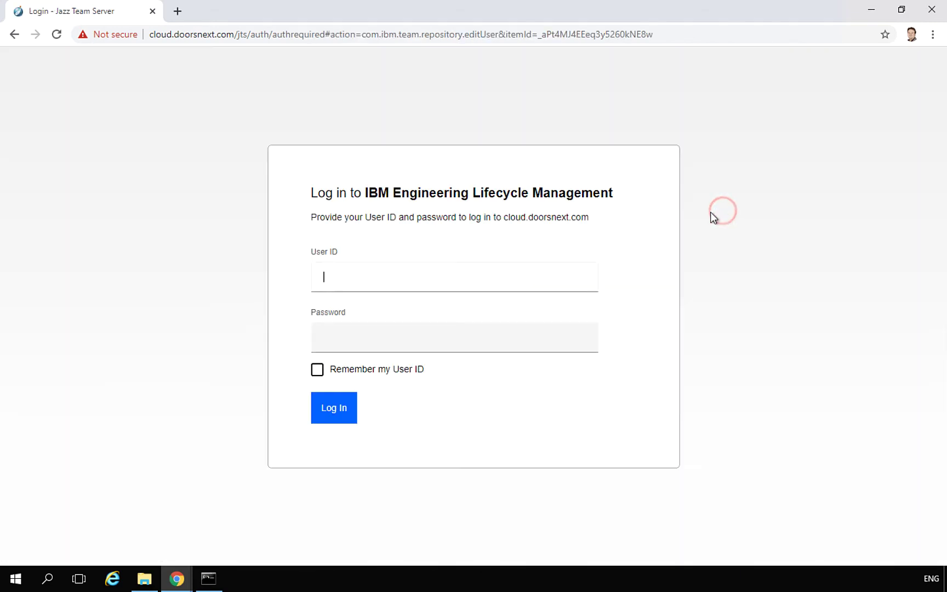
pyautogui.write('user1')
pyautogui.press('Tab')
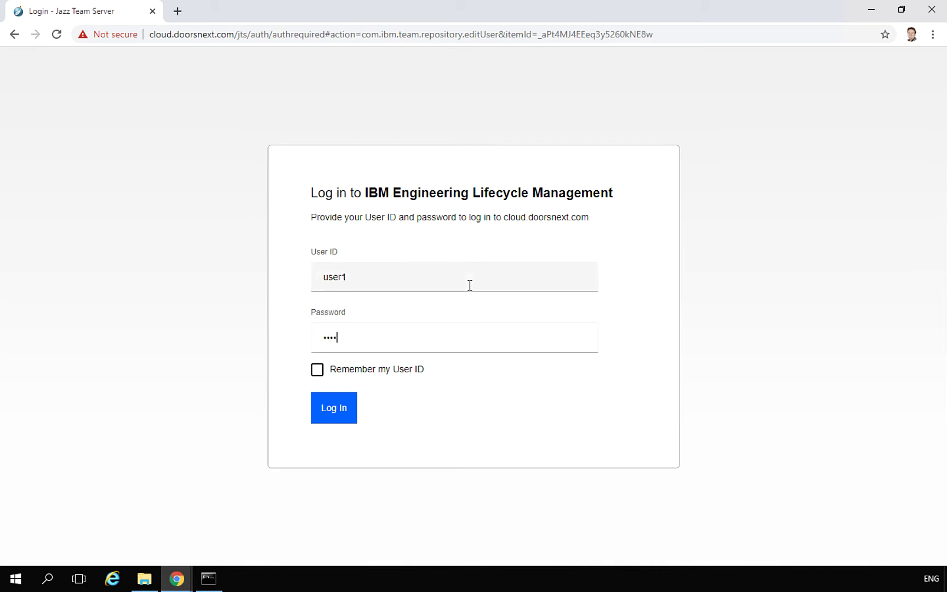
pyautogui.press('Return')
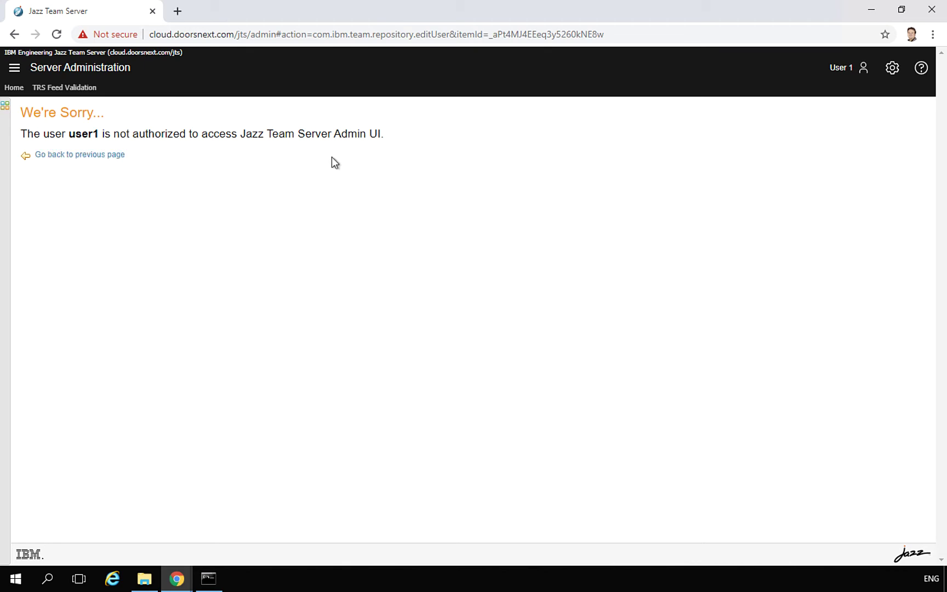
pyautogui.moveTo(250, 34); pyautogui.dragTo(617, 33)
pyautogui.press('BackSpace')
pyautogui.press('BackSpace')
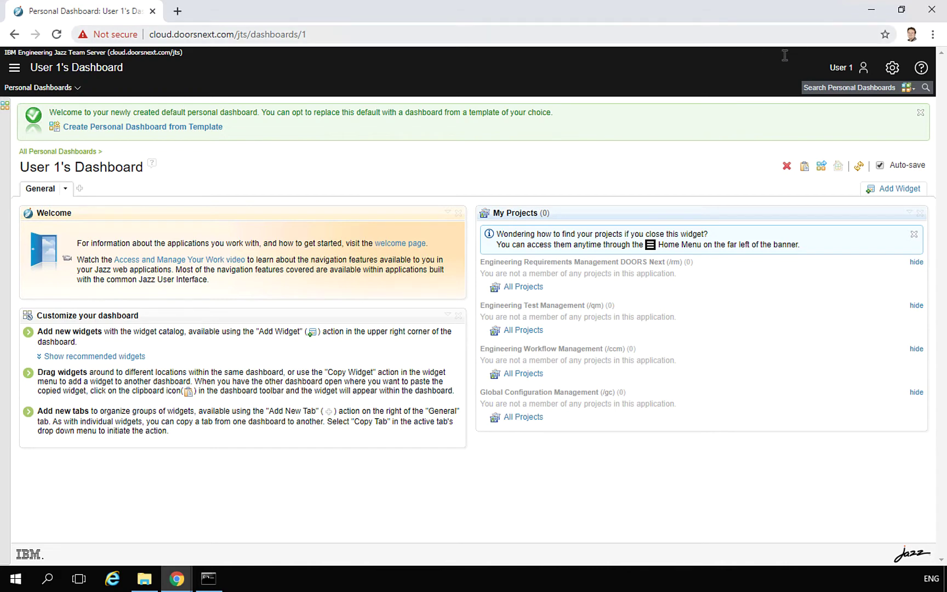
# Log User 1 out and sign back in as Administrator with the admin password
pyautogui.click(863, 71)
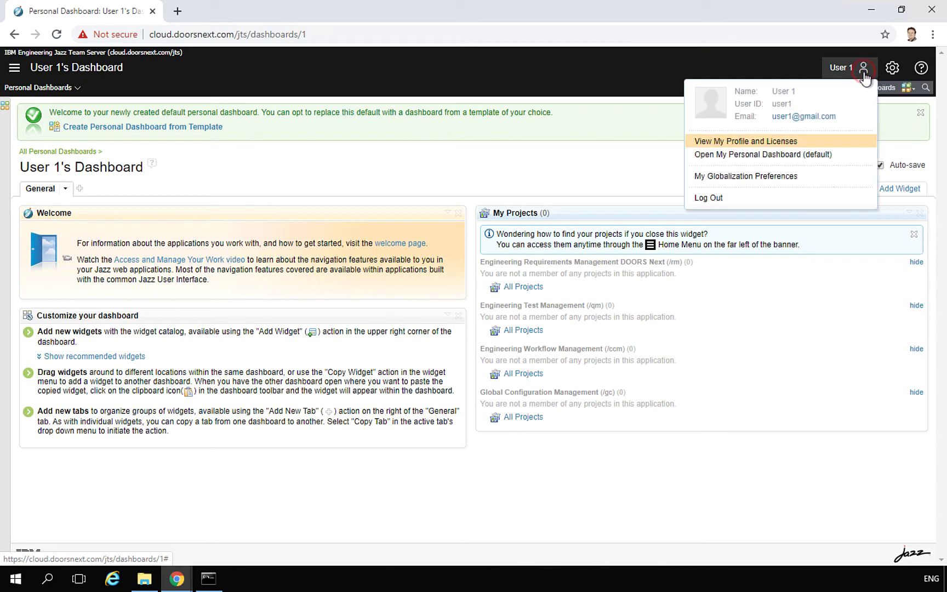
pyautogui.click(779, 203)
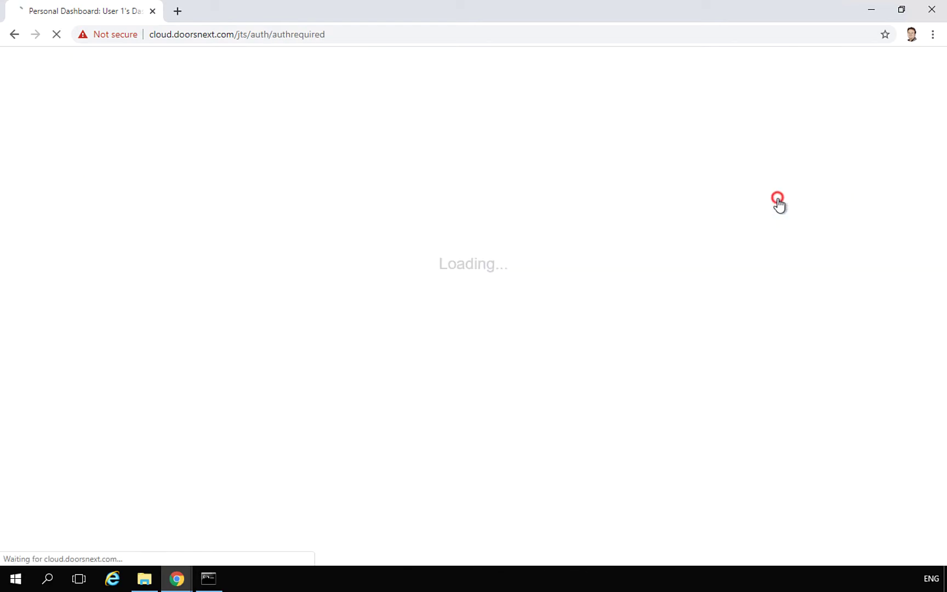
pyautogui.write('A')
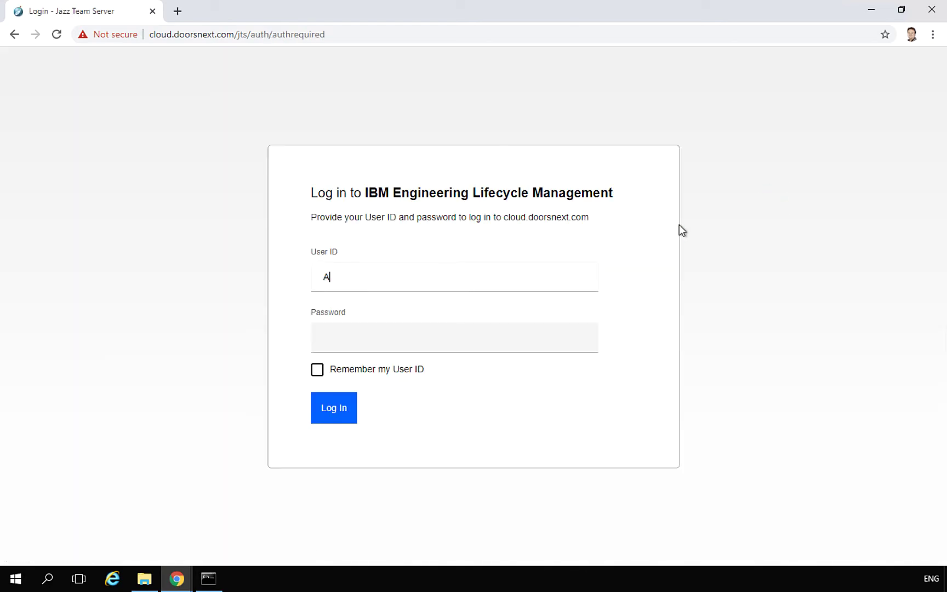
pyautogui.write('dministrator')
pyautogui.press('Tab')
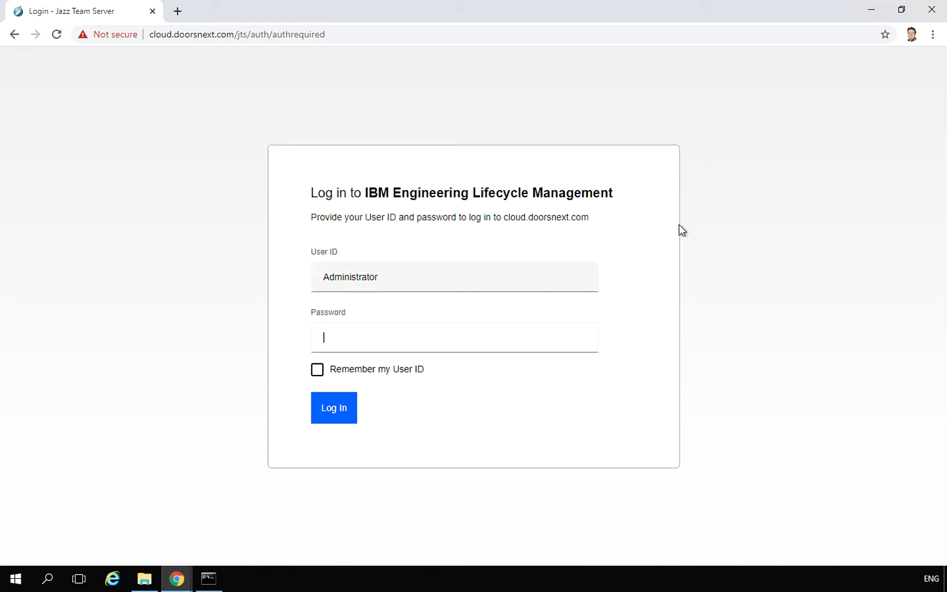
pyautogui.write('************')
pyautogui.press('Return')
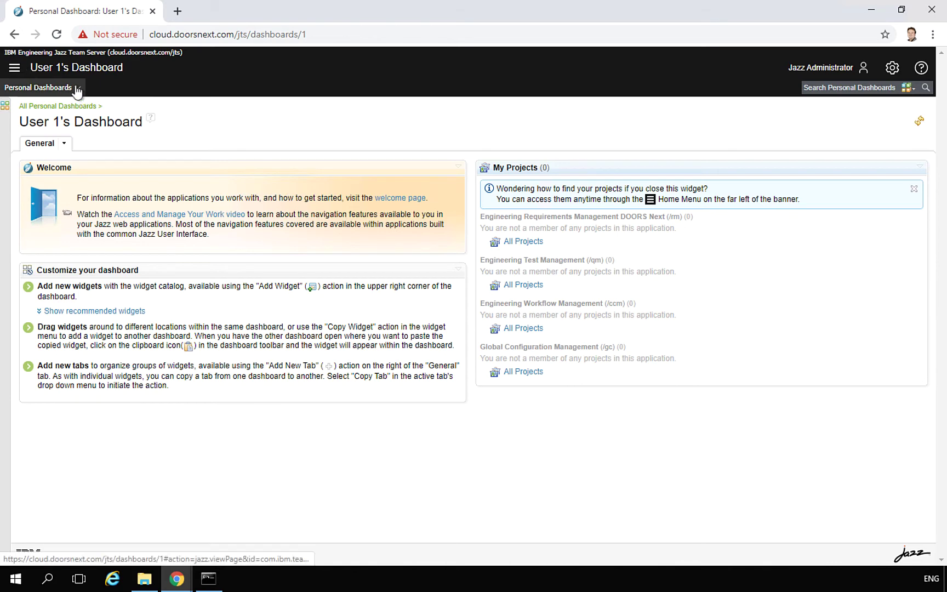
# Go to Jazz Team Server Home and choose Manage Lifecycle Projects from the gear menu
pyautogui.click(12, 74)
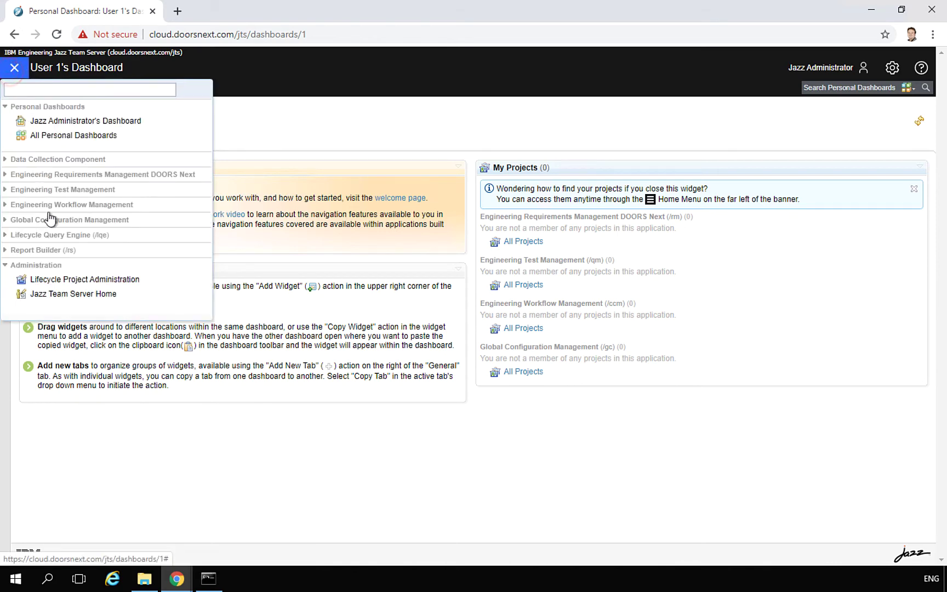
pyautogui.click(57, 299)
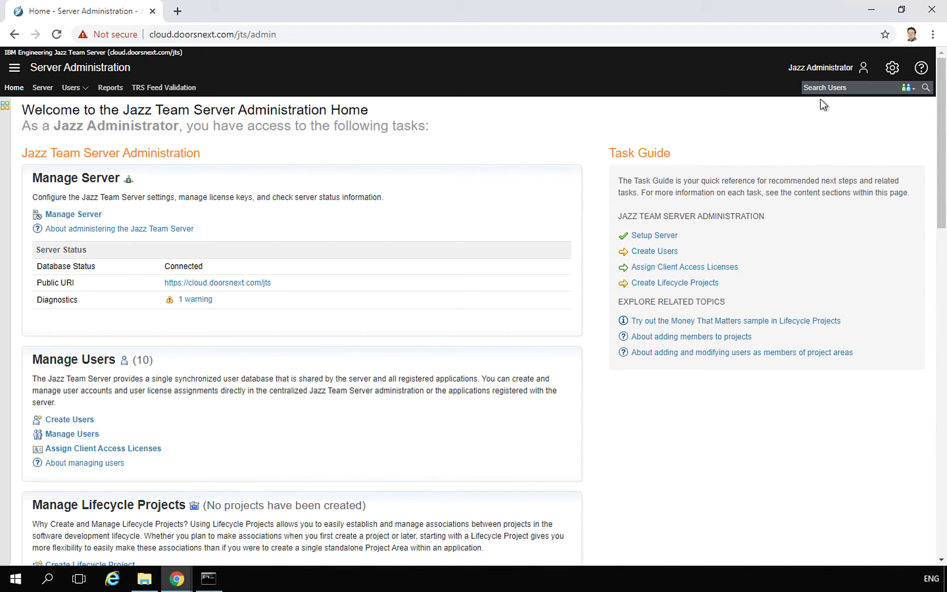
pyautogui.click(892, 69)
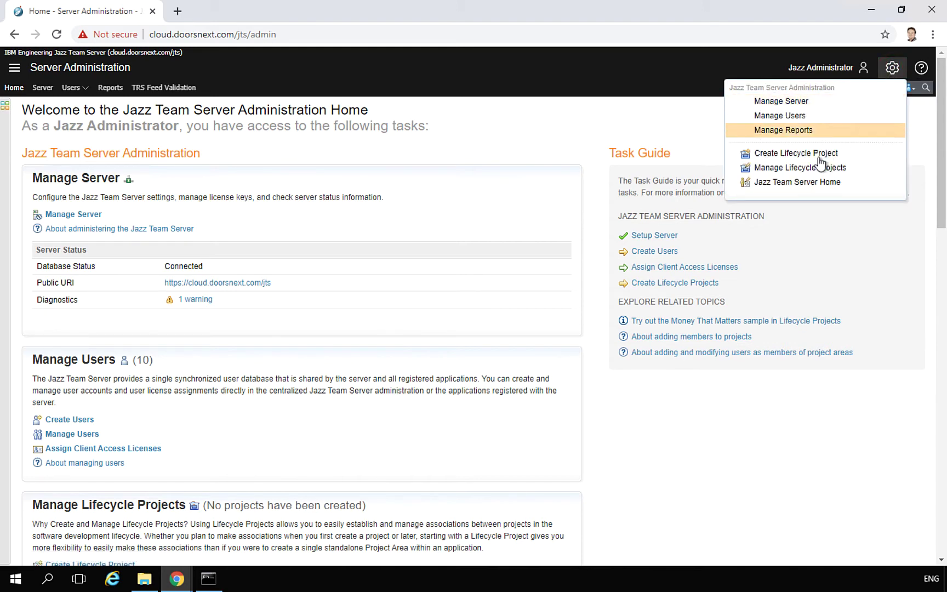
pyautogui.click(767, 170)
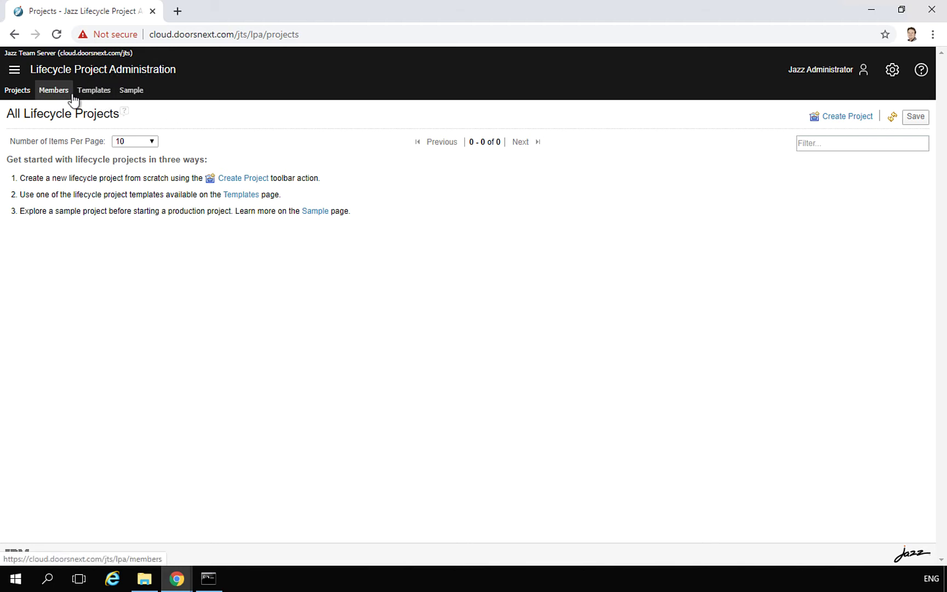
# Switch to Templates, then the Sample tab offering Money that Matters for rm, ccm and qm
pyautogui.click(91, 99)
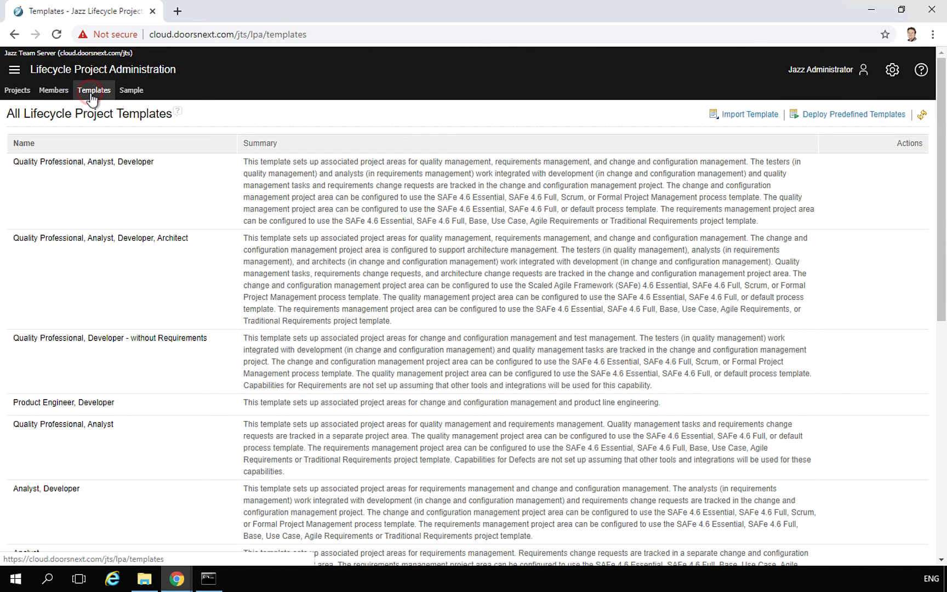
pyautogui.click(130, 93)
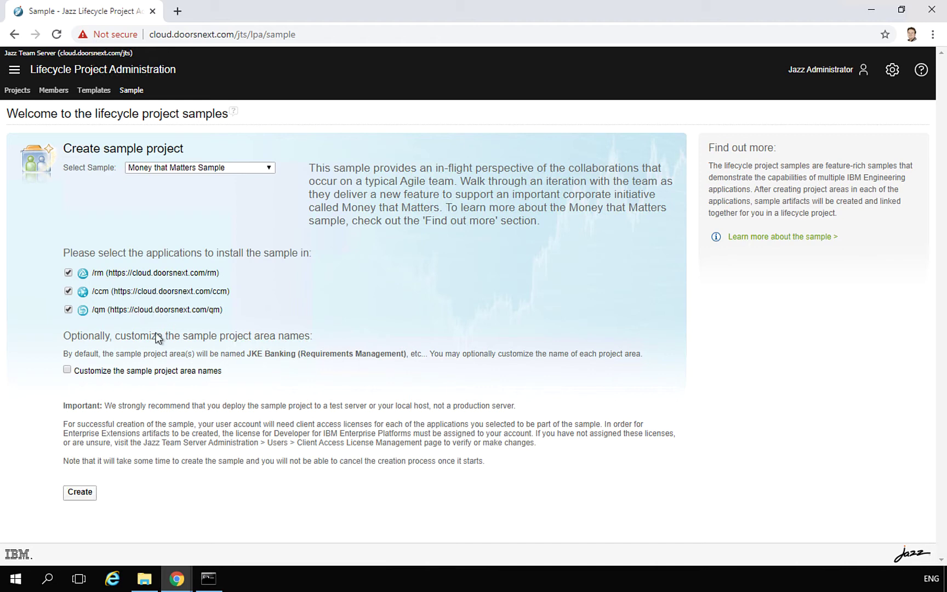
# Replace the JKE Banking prefix with 'Sample Project', acknowledge the warning, and create the sample
pyautogui.click(95, 369)
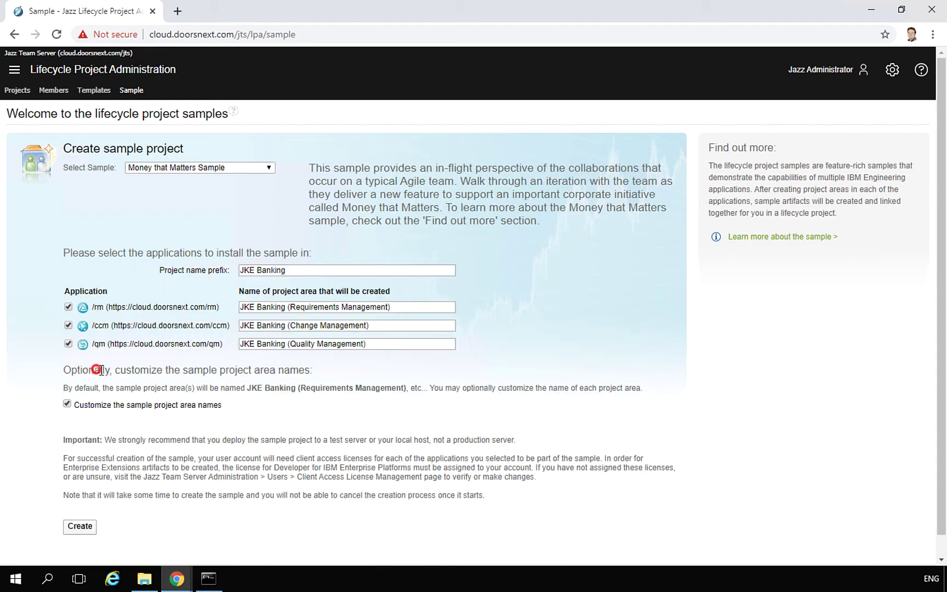
pyautogui.click(289, 270)
pyautogui.moveTo(289, 270); pyautogui.dragTo(239, 271)
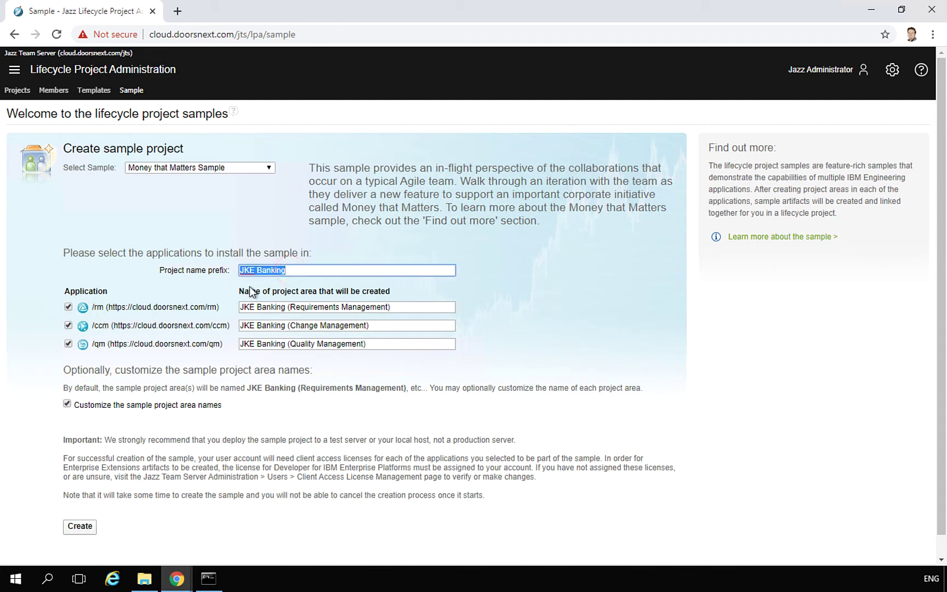
pyautogui.write('Sa')
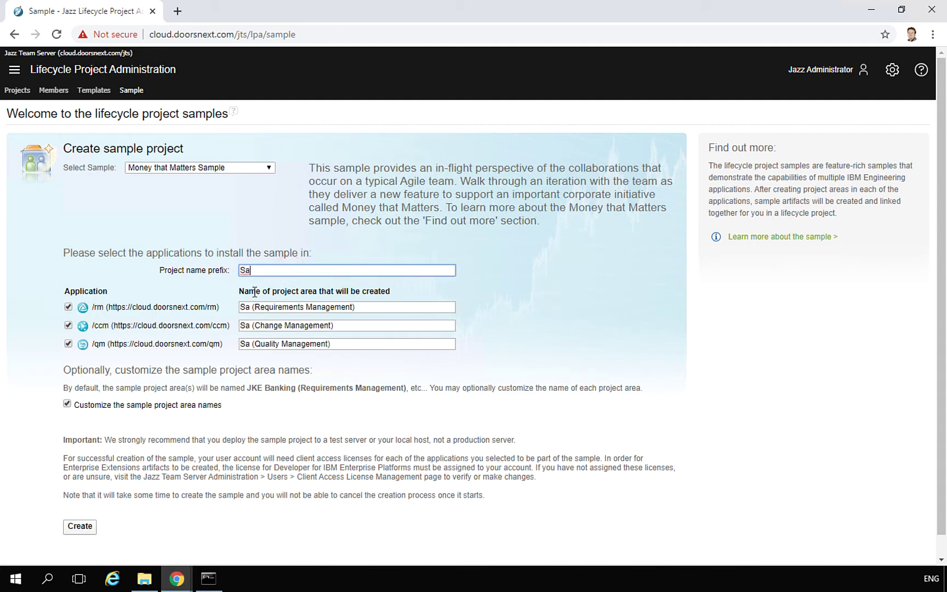
pyautogui.write('mple Project')
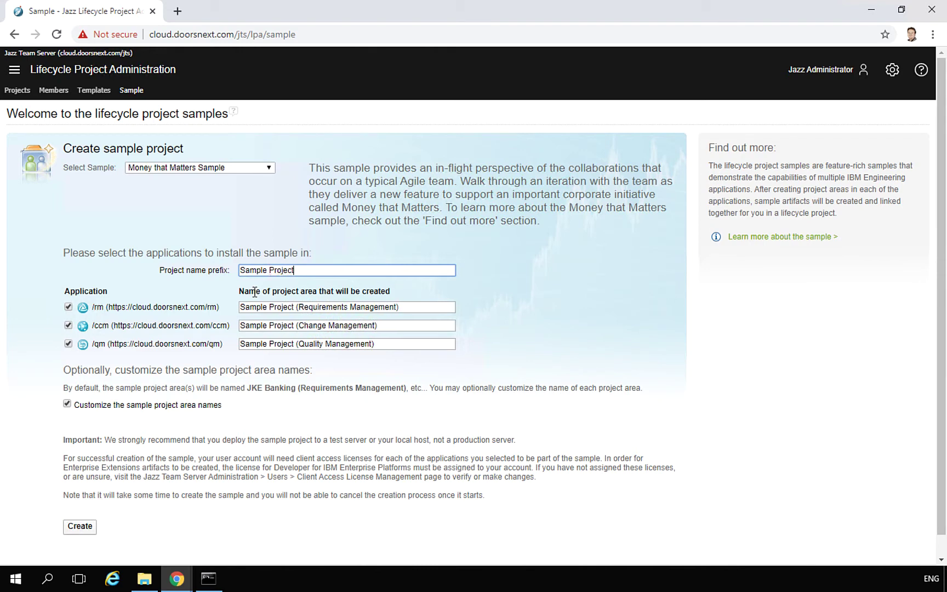
pyautogui.scroll(-1, 239, 332)
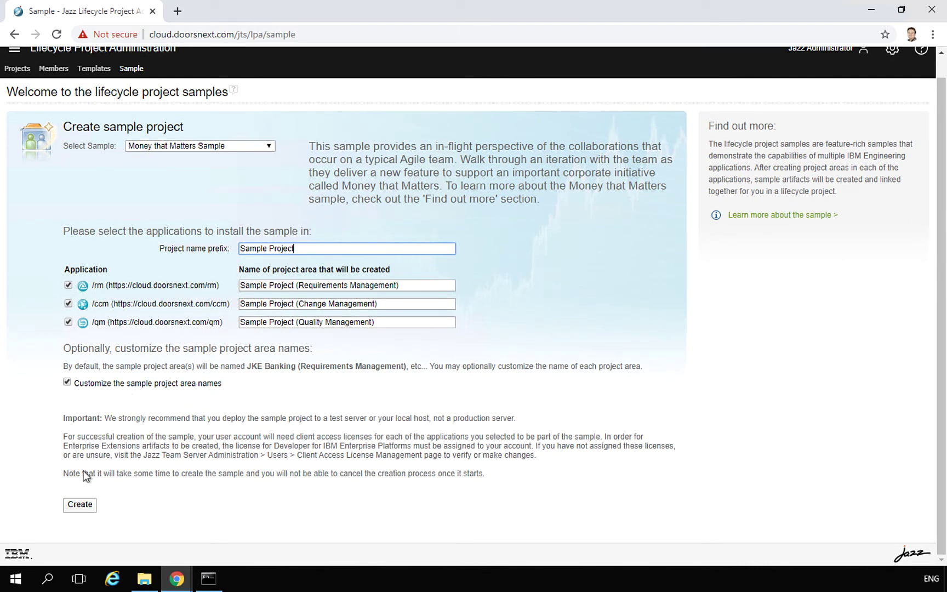
pyautogui.click(81, 505)
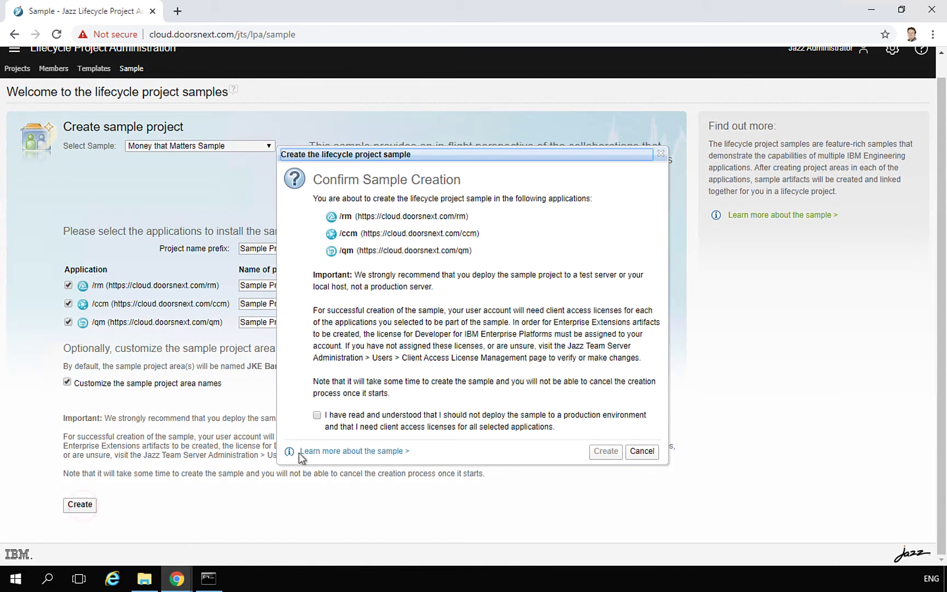
pyautogui.click(317, 416)
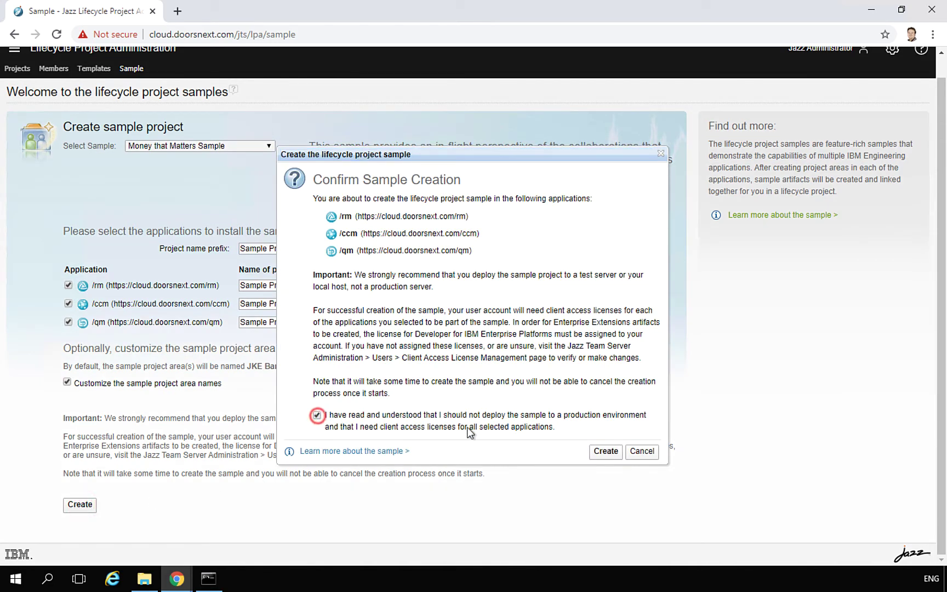
pyautogui.click(603, 452)
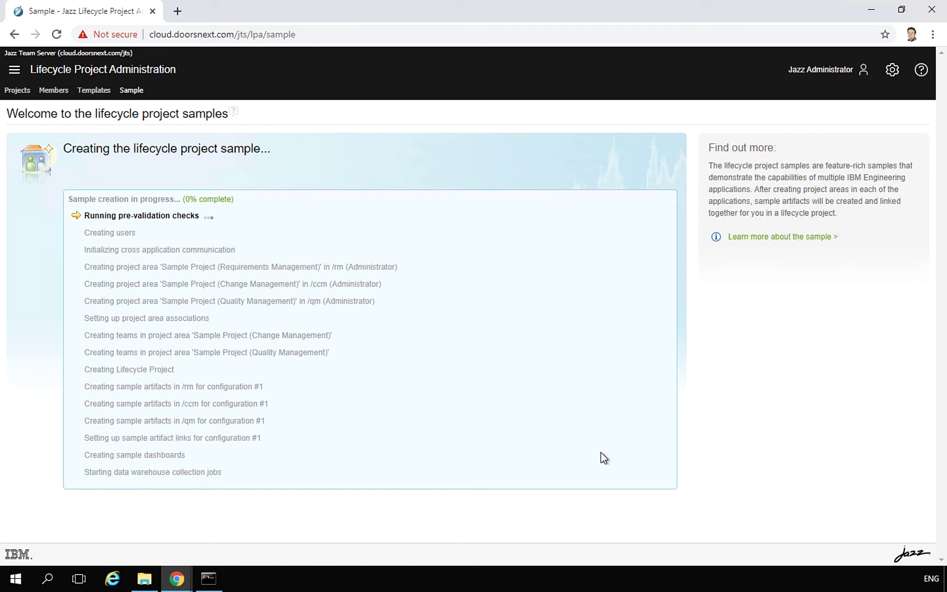
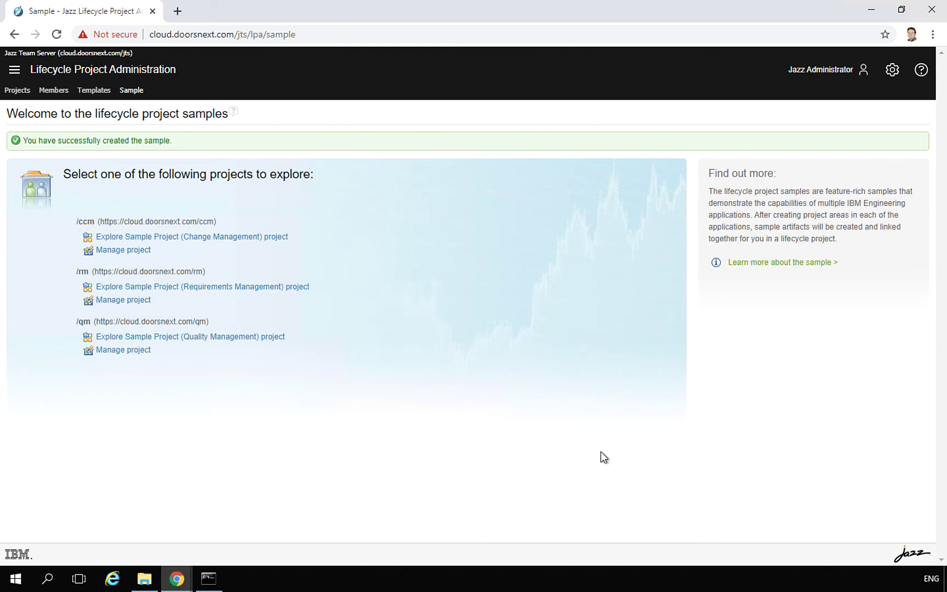
# Open the Members page once the Money that Matters Sample lifecycle project is created
pyautogui.click(48, 92)
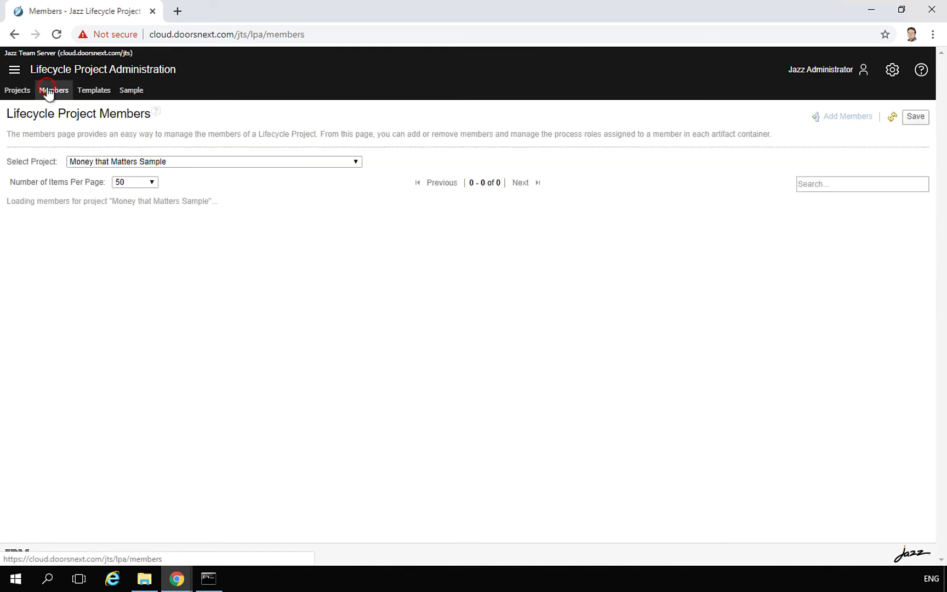
# Select the Money that Matters Sample project and expand the Jazz Administrator's member details
pyautogui.click(121, 160)
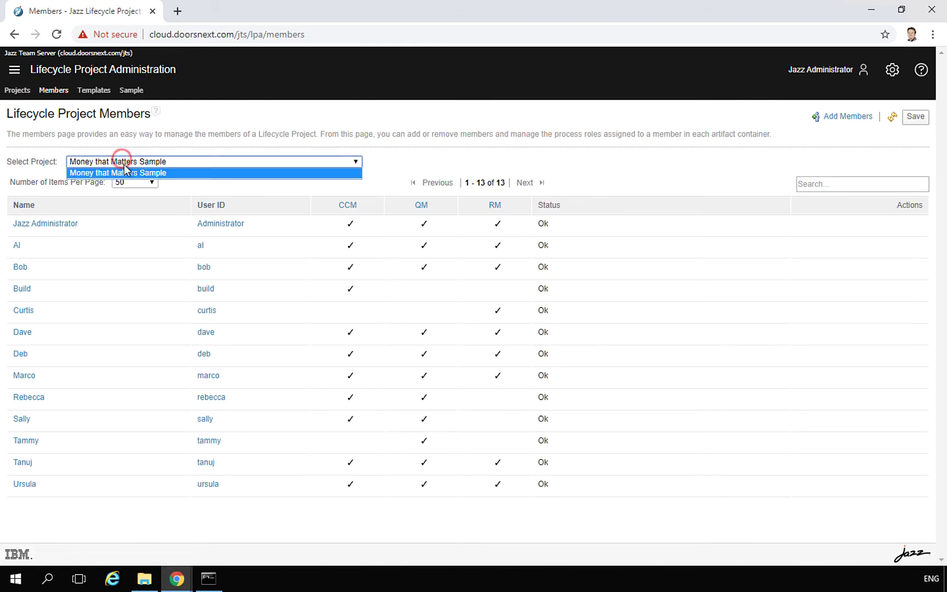
pyautogui.click(127, 173)
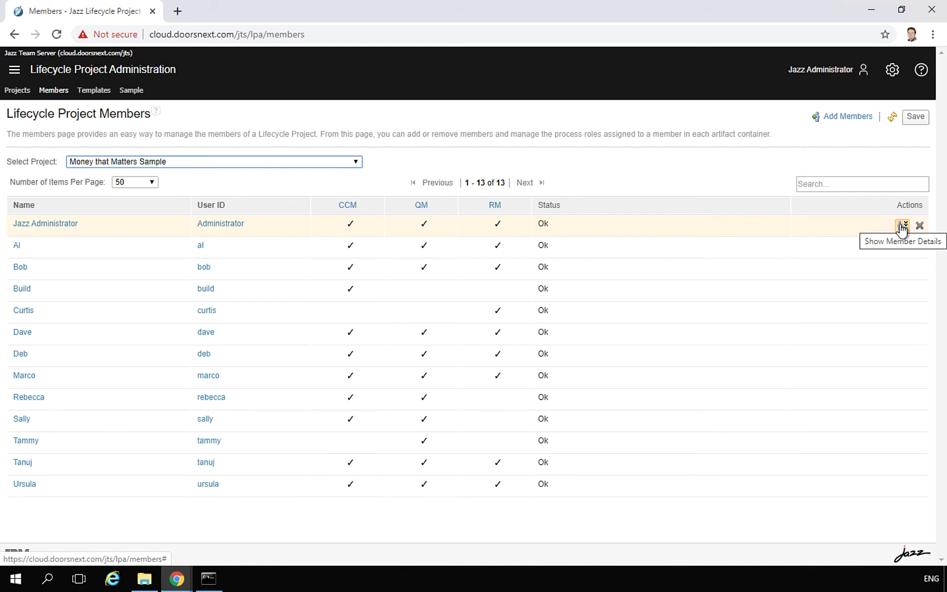
pyautogui.click(901, 227)
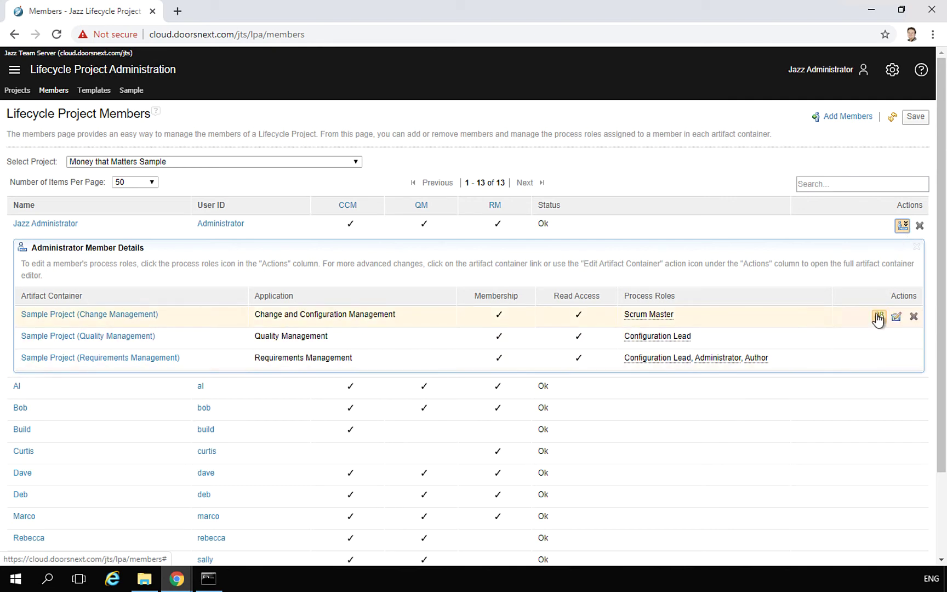
# Assign the Administrator all three available Change Management process roles
pyautogui.click(879, 316)
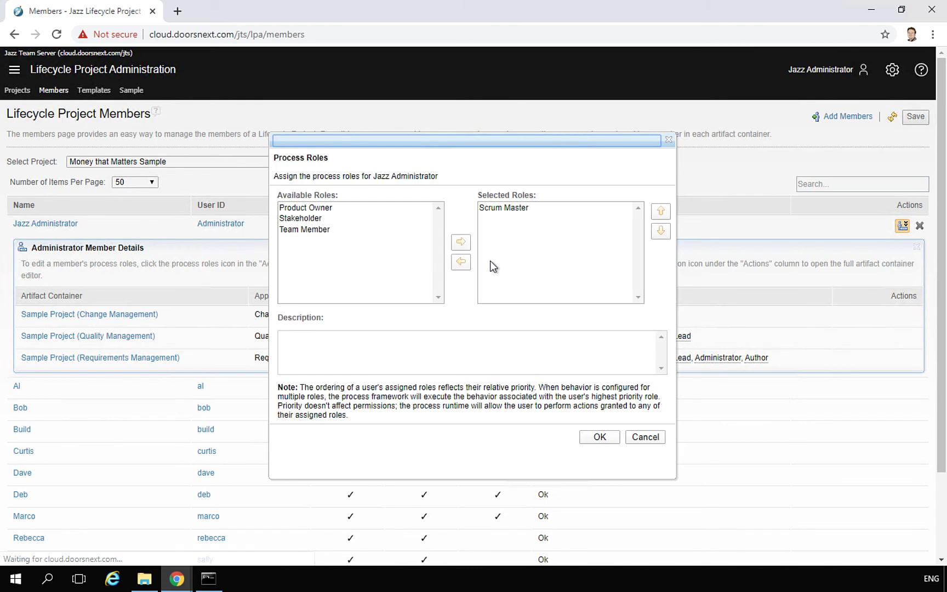
pyautogui.moveTo(316, 208); pyautogui.dragTo(316, 230)
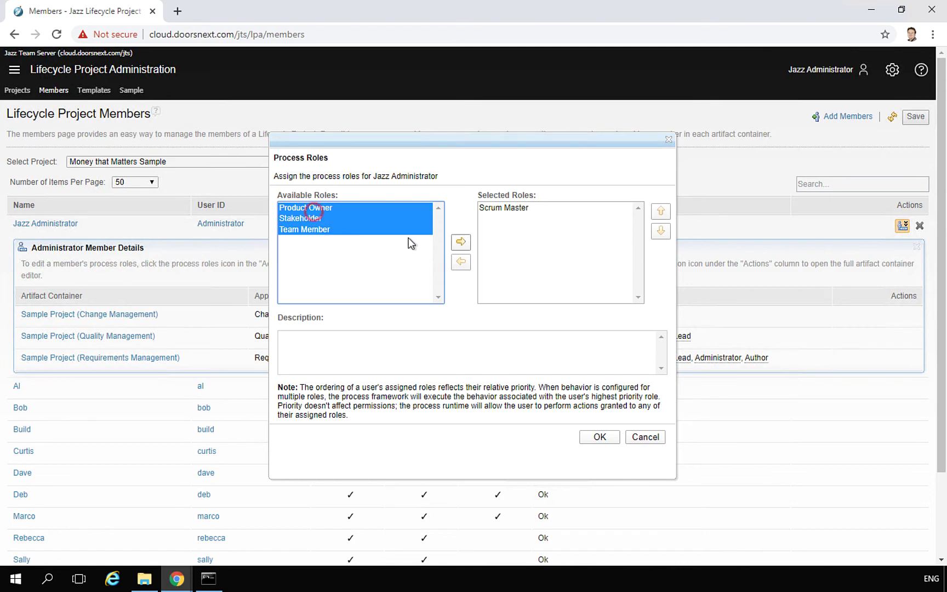
pyautogui.click(461, 242)
pyautogui.click(597, 437)
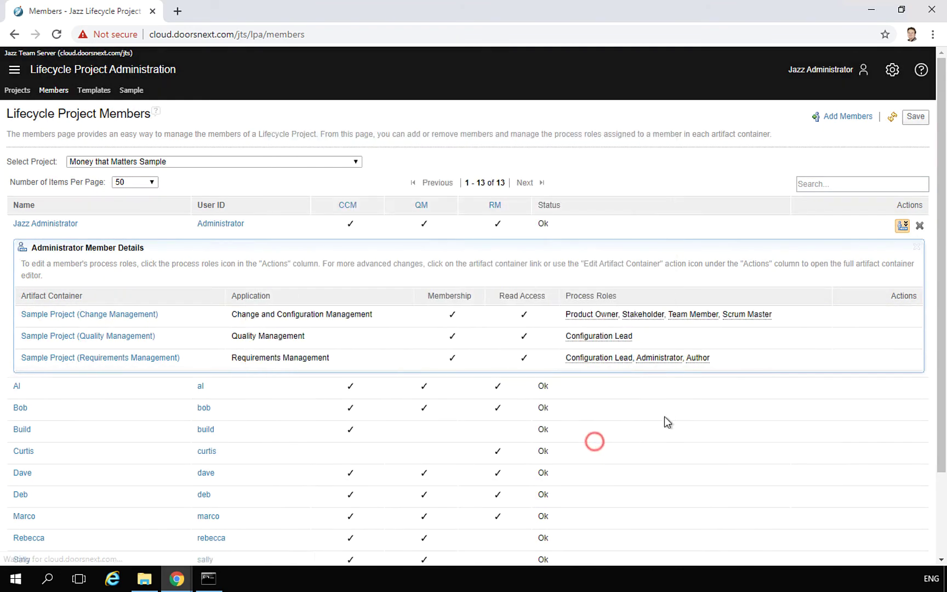
# Give the Administrator the Data Migration Administrator, Test Team Contributor and Test Team Member QM roles
pyautogui.click(875, 337)
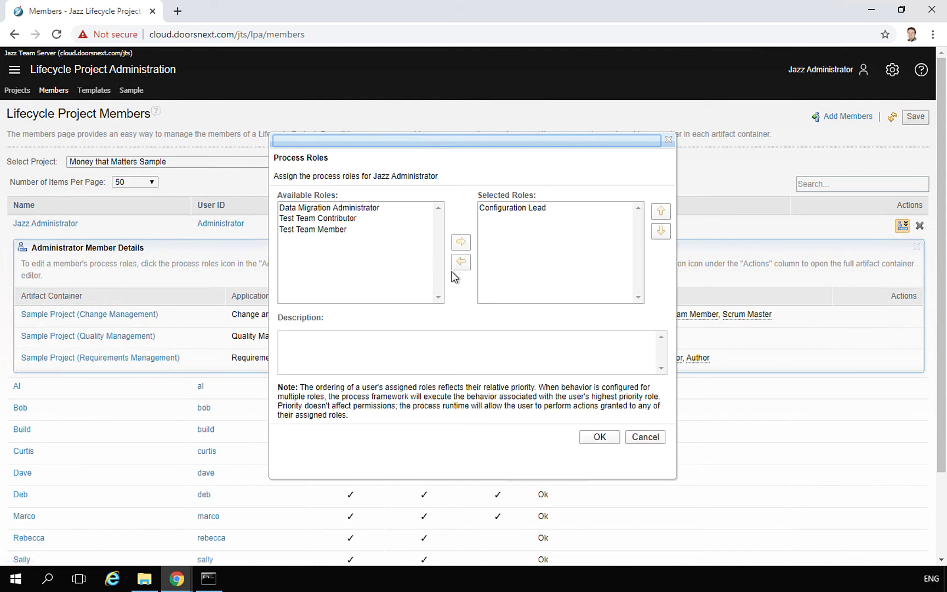
pyautogui.click(329, 207)
pyautogui.keyDown('shift'); pyautogui.click(326, 218); pyautogui.keyUp('shift')
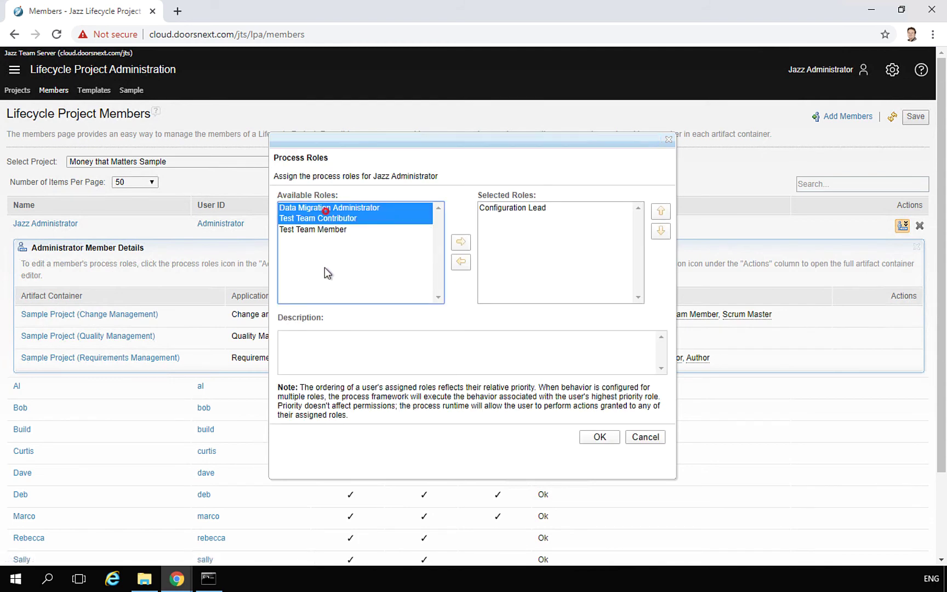
pyautogui.click(461, 241)
pyautogui.click(357, 207)
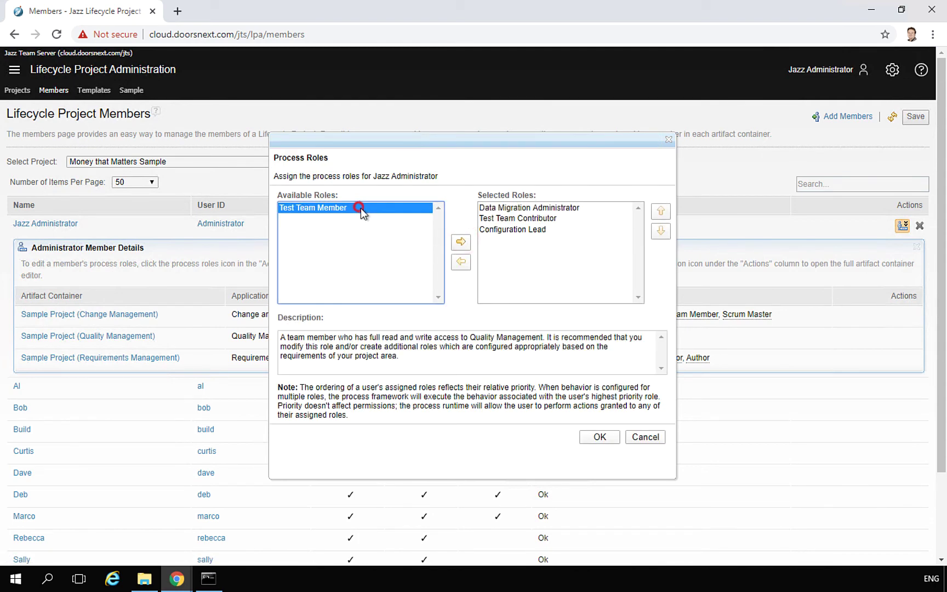
pyautogui.click(461, 243)
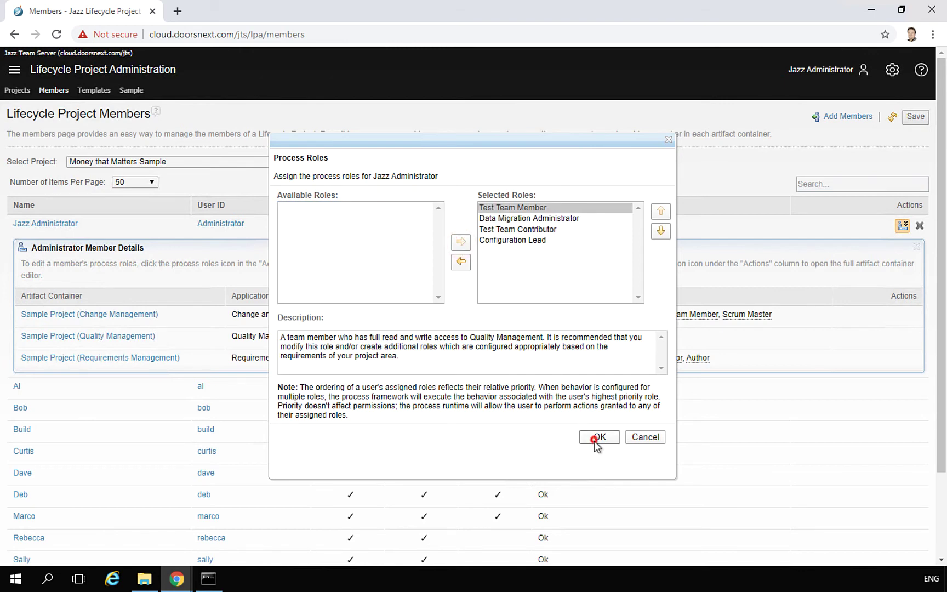
pyautogui.click(595, 438)
# Give the Administrator the Commenter Requirements Management role, then collapse the member details
pyautogui.click(878, 360)
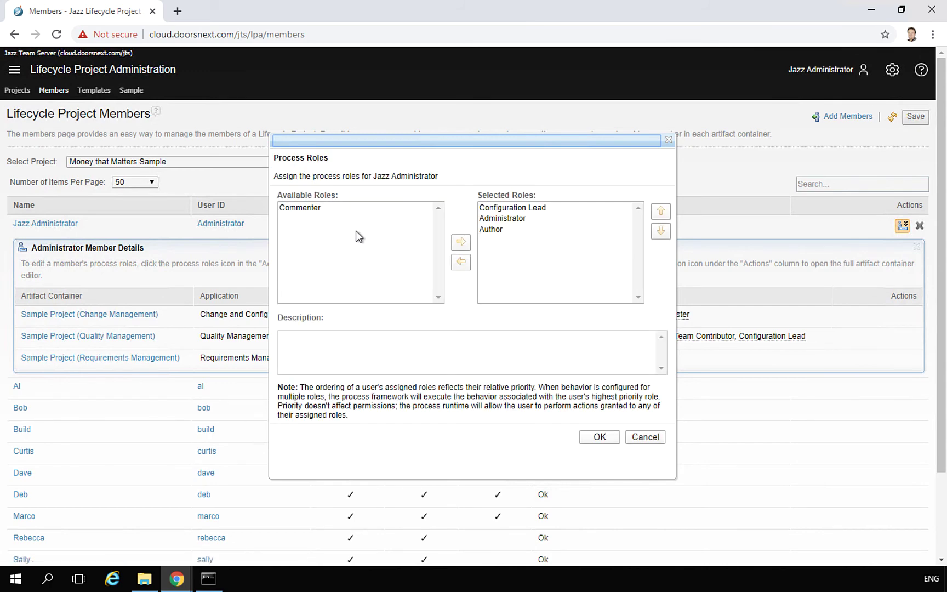
pyautogui.click(311, 208)
pyautogui.click(460, 242)
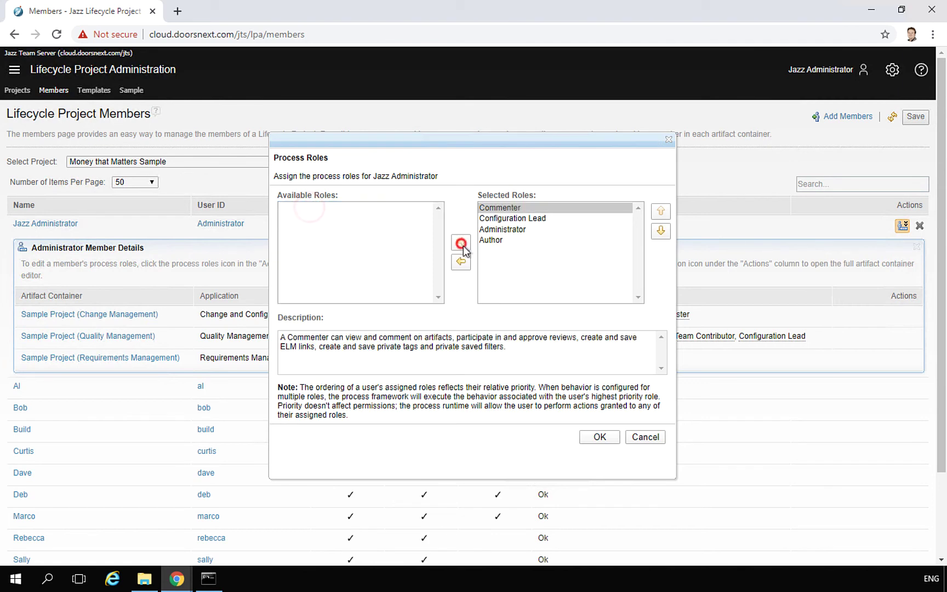
pyautogui.click(600, 437)
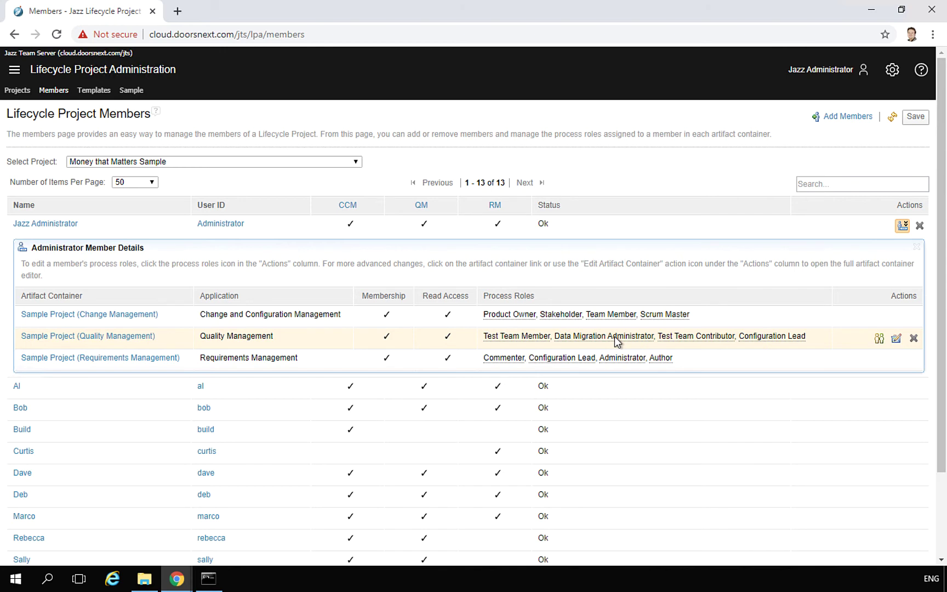
pyautogui.click(903, 226)
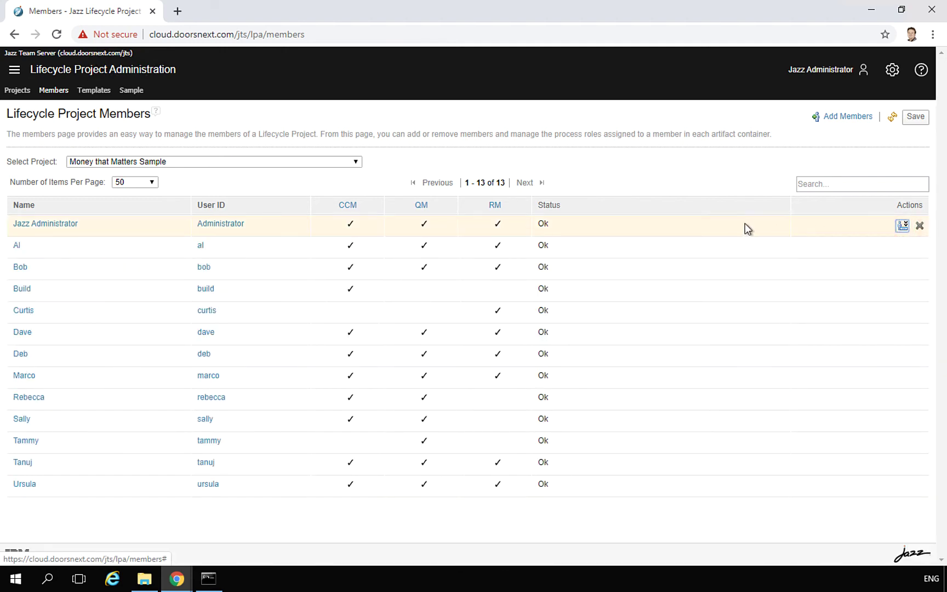
# Add User 1 from the full user list as a project member and save
pyautogui.click(831, 123)
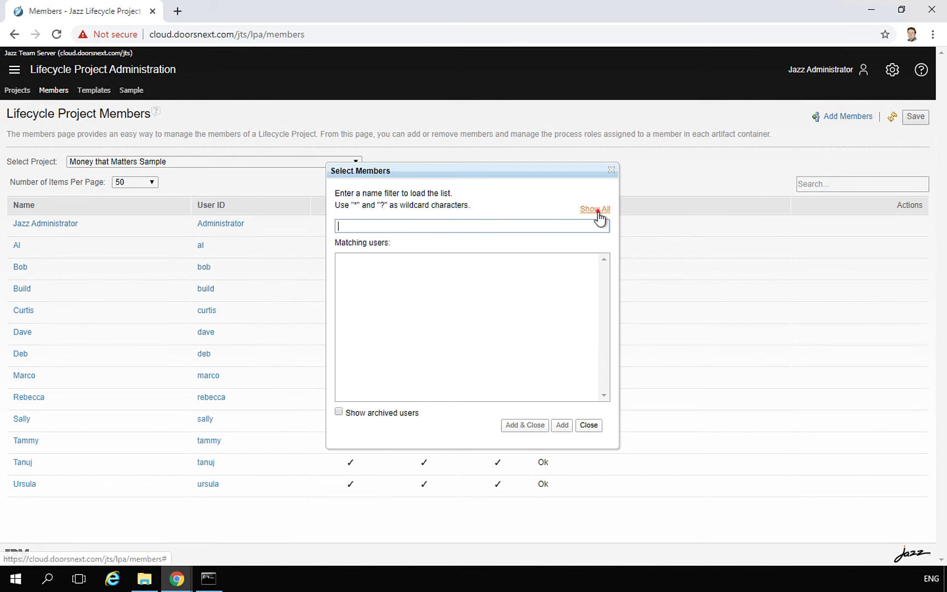
pyautogui.click(597, 211)
pyautogui.click(603, 274)
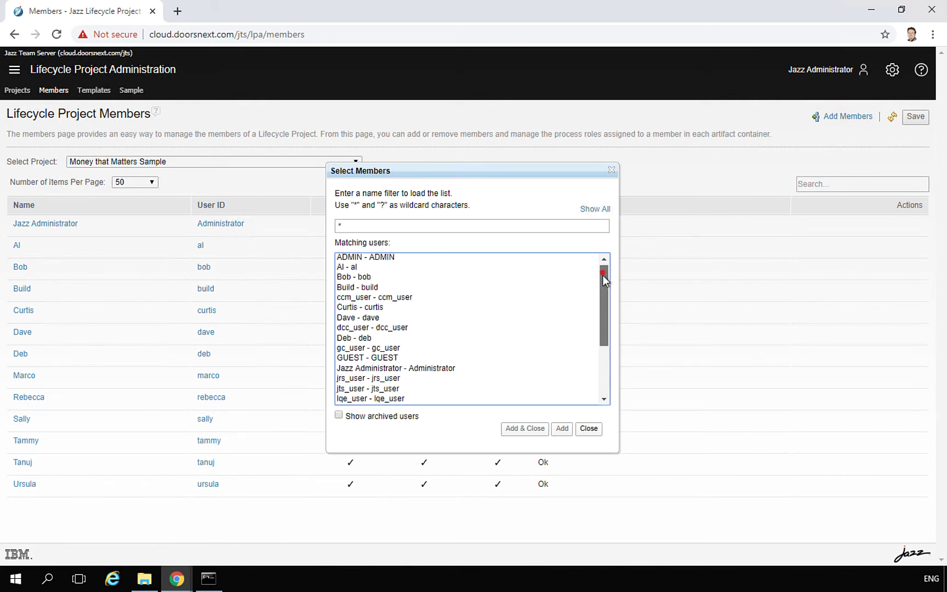
pyautogui.scroll(-3, 602, 280)
pyautogui.scroll(-1, 604, 285)
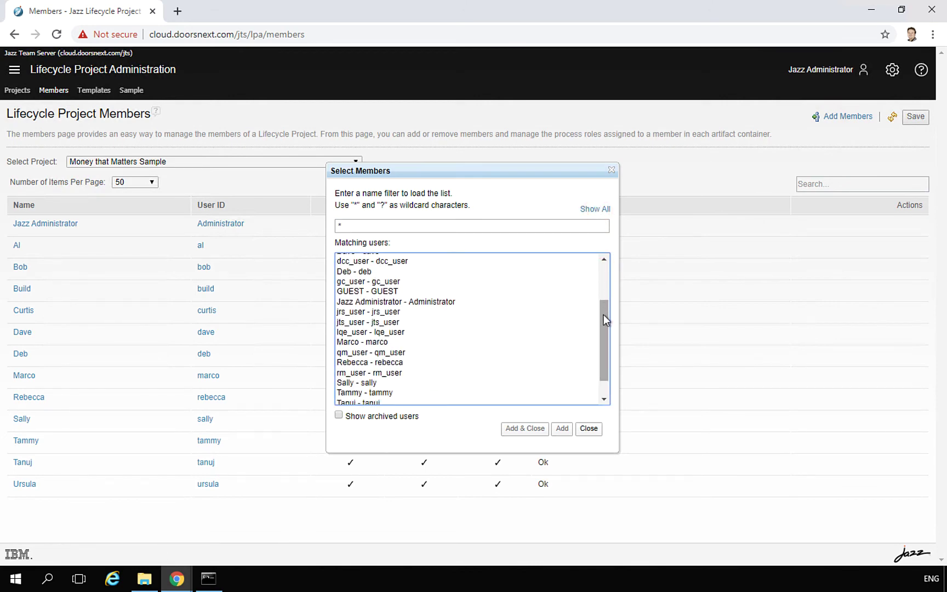
pyautogui.scroll(-2, 604, 323)
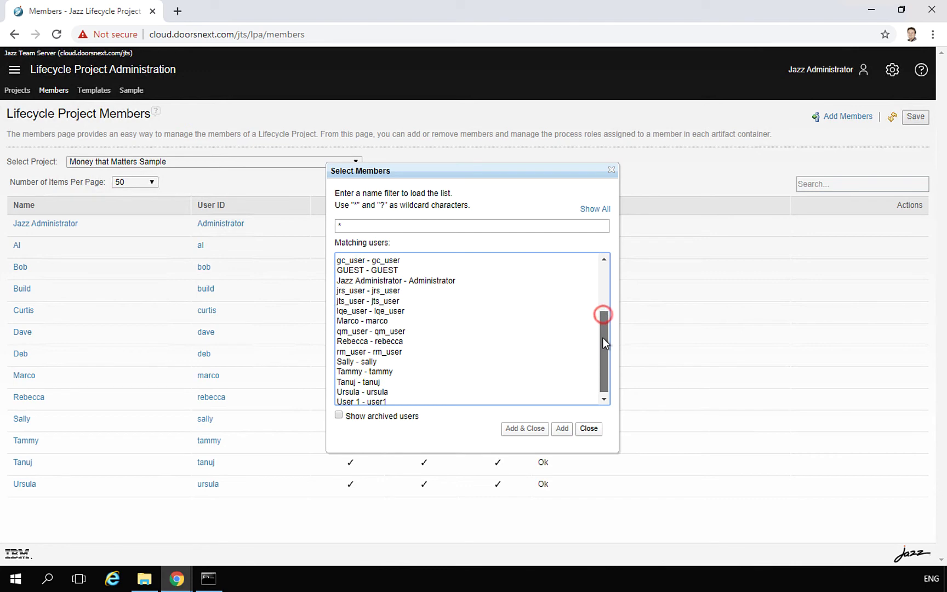
pyautogui.click(384, 398)
pyautogui.click(524, 428)
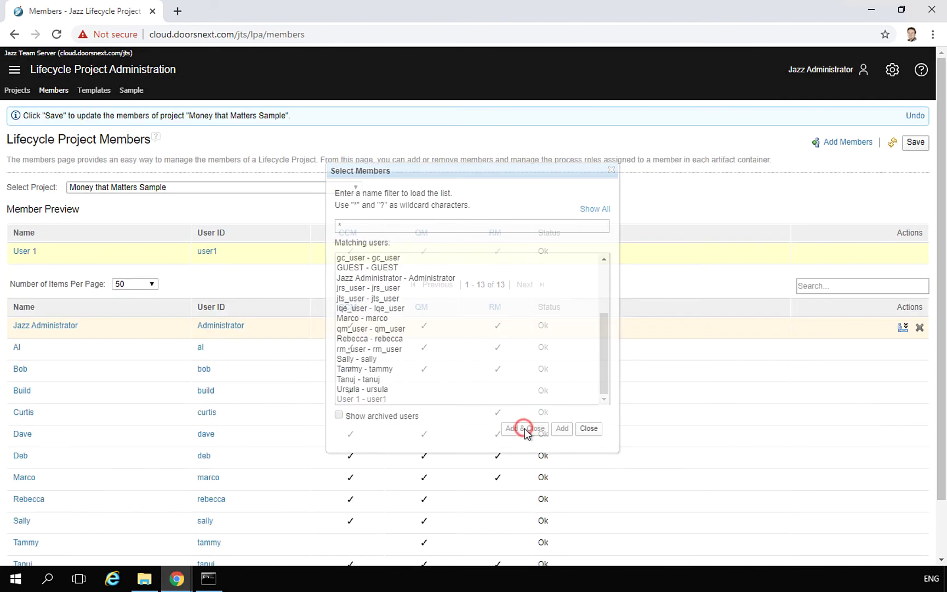
pyautogui.click(910, 143)
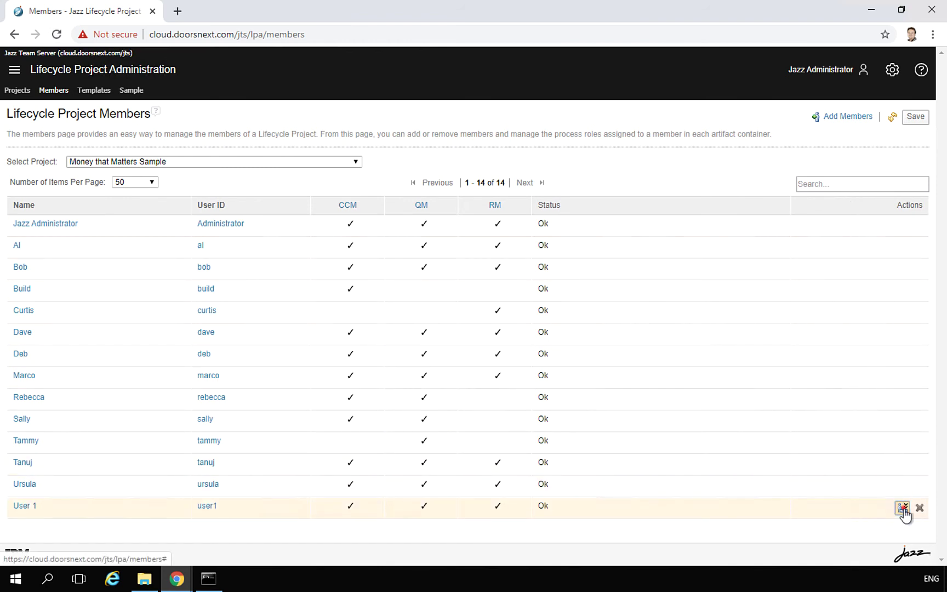
# Show User 1's member details and assign all four available Change Management roles
pyautogui.click(902, 508)
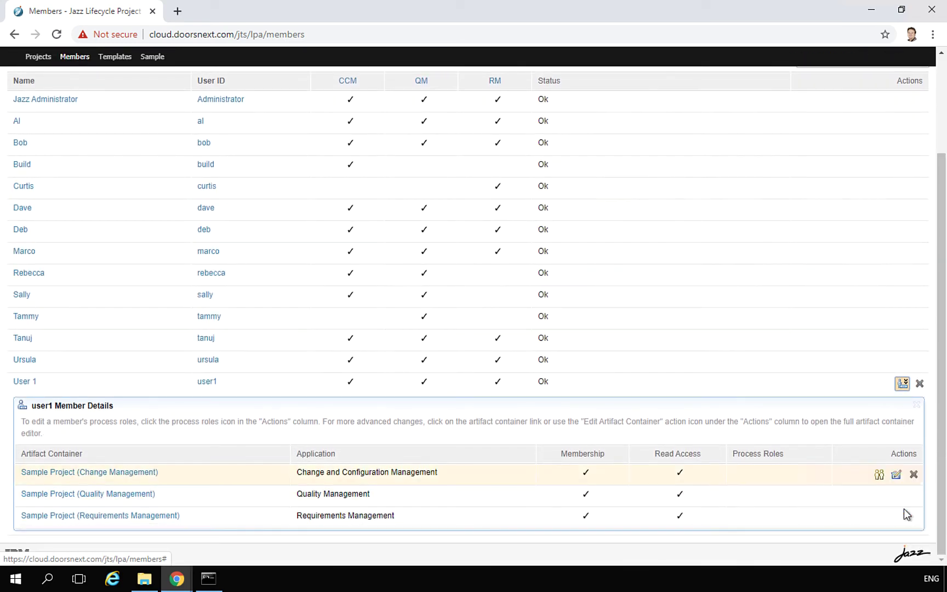
pyautogui.click(876, 475)
pyautogui.moveTo(318, 210); pyautogui.dragTo(376, 249)
pyautogui.click(460, 243)
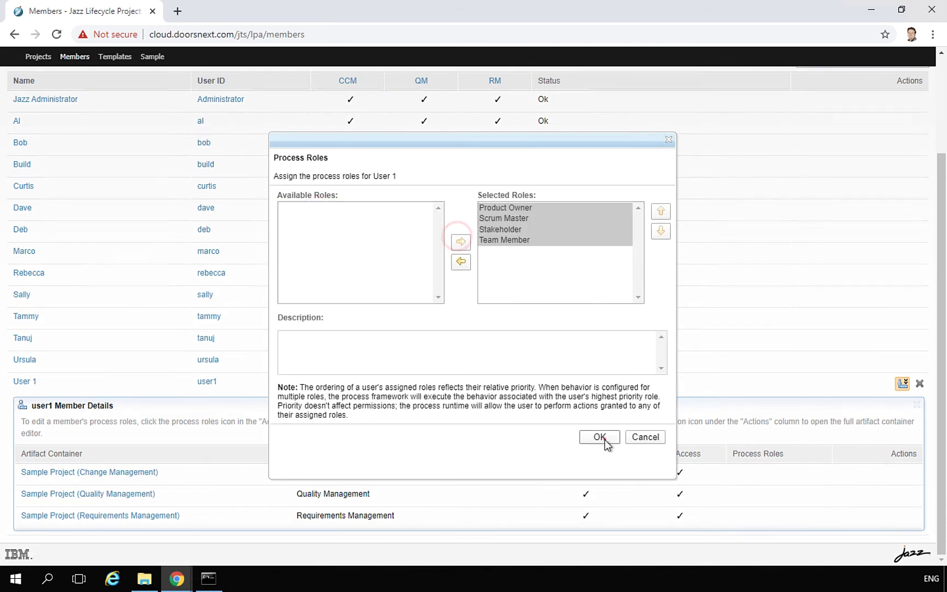
pyautogui.click(600, 438)
# Assign User 1 all four available Quality Management roles
pyautogui.click(879, 496)
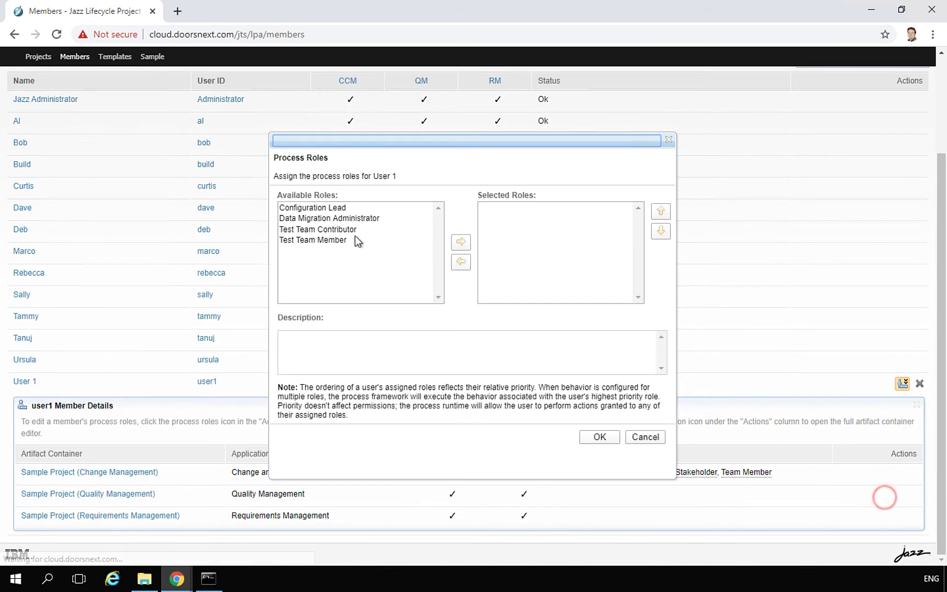
pyautogui.moveTo(304, 208); pyautogui.dragTo(424, 254)
pyautogui.click(460, 242)
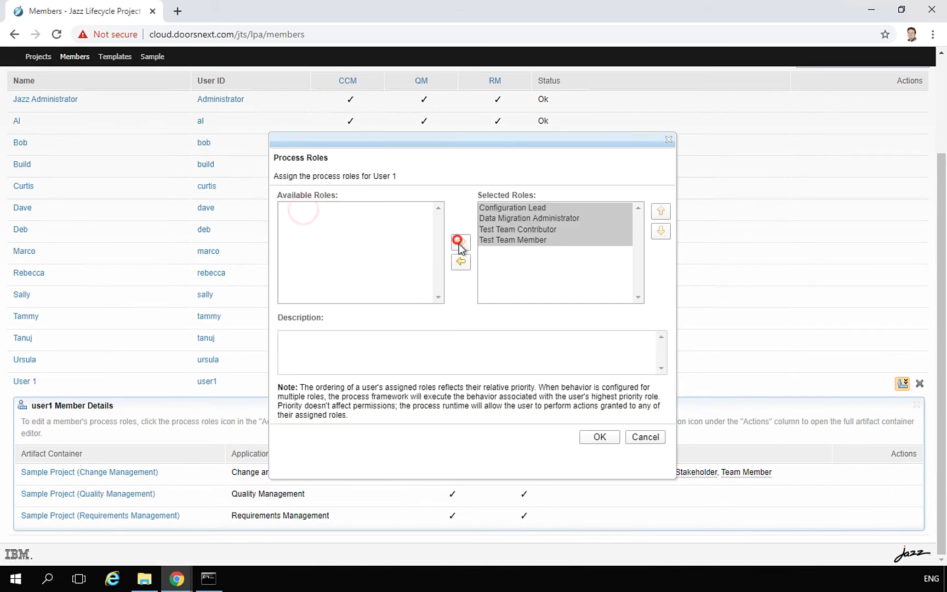
pyautogui.click(598, 437)
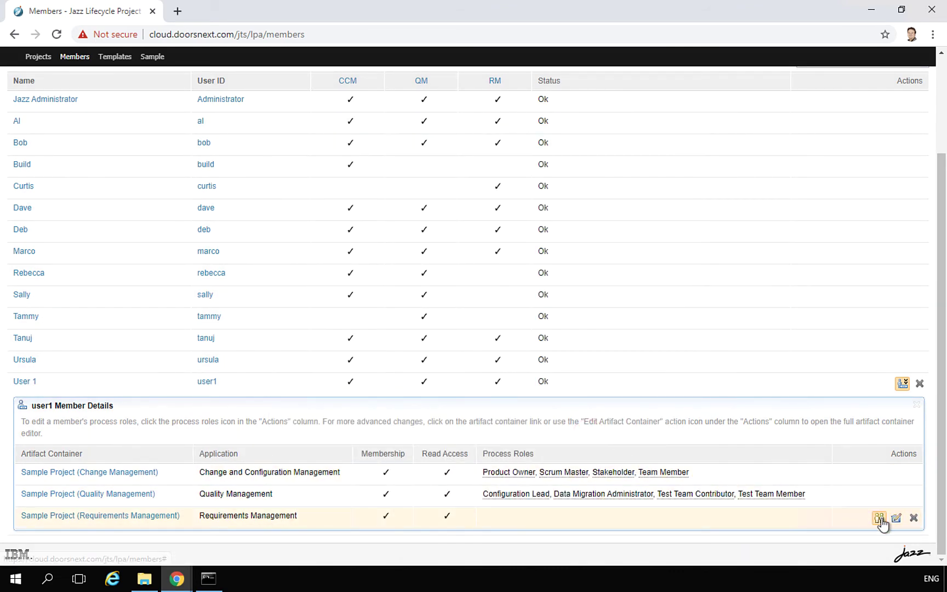
# Assign User 1 the Administrator, Author, Commenter and Configuration Lead requirements roles
pyautogui.click(880, 516)
pyautogui.moveTo(335, 210); pyautogui.dragTo(334, 239)
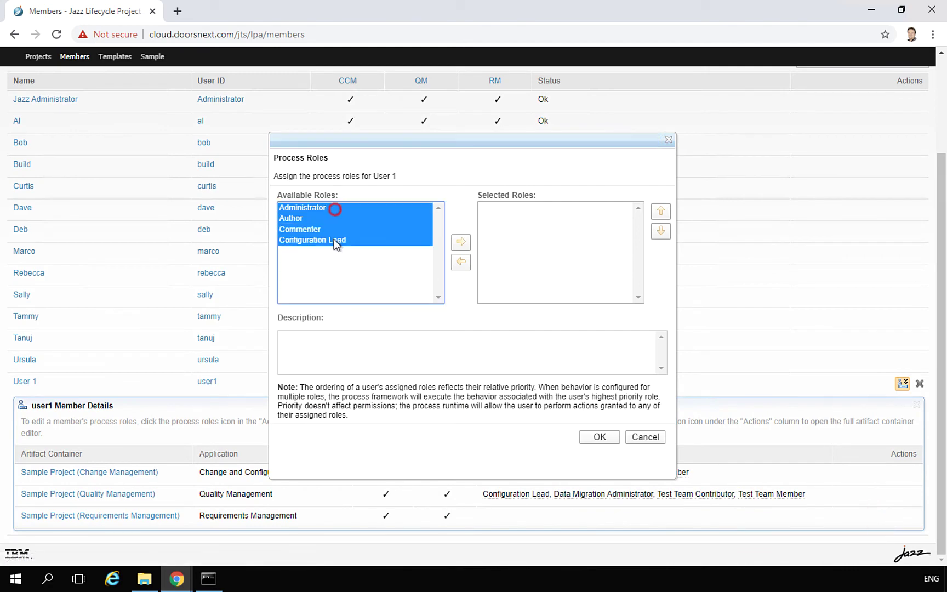
pyautogui.click(461, 243)
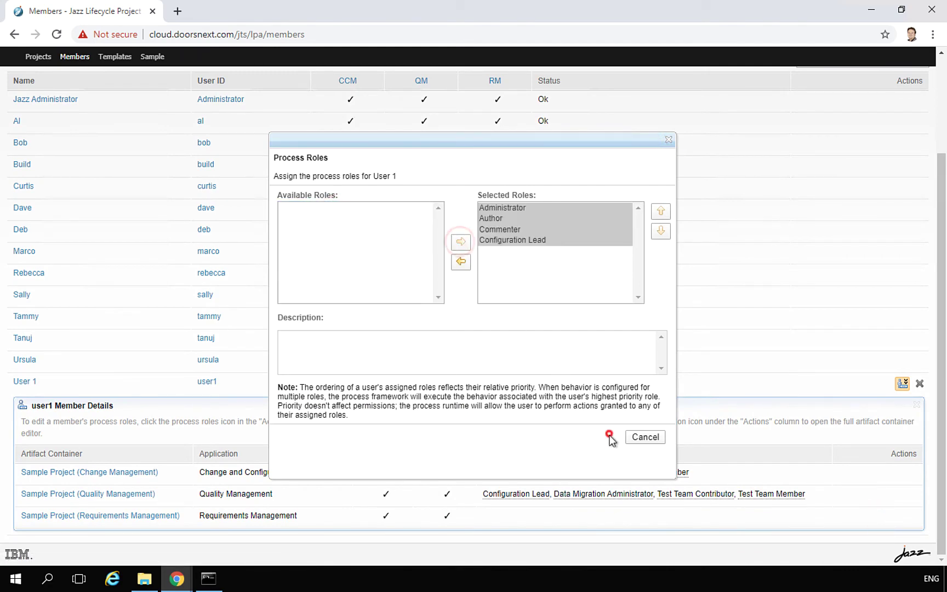
pyautogui.click(609, 437)
pyautogui.scroll(3, 612, 440)
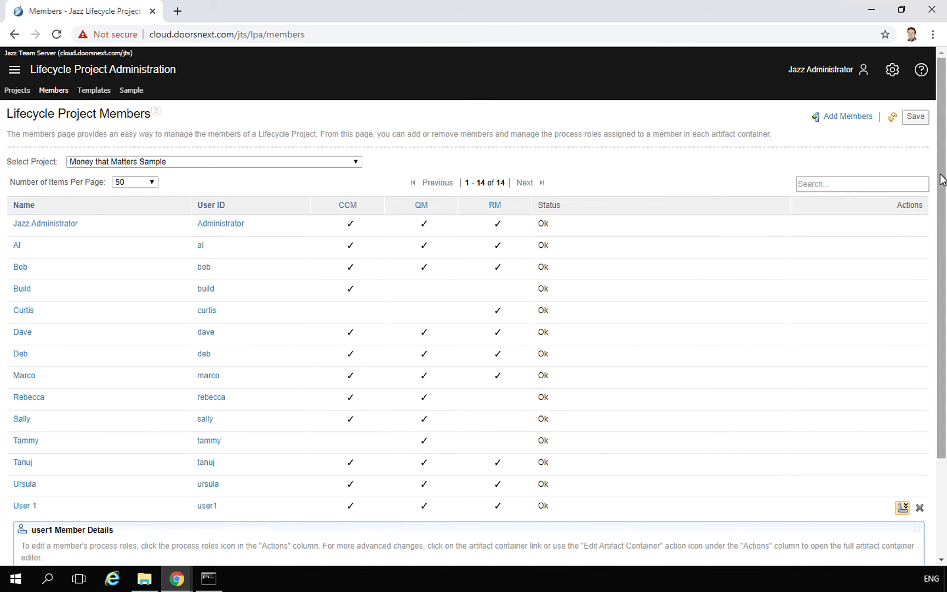
pyautogui.moveTo(941, 184); pyautogui.dragTo(940, 156)
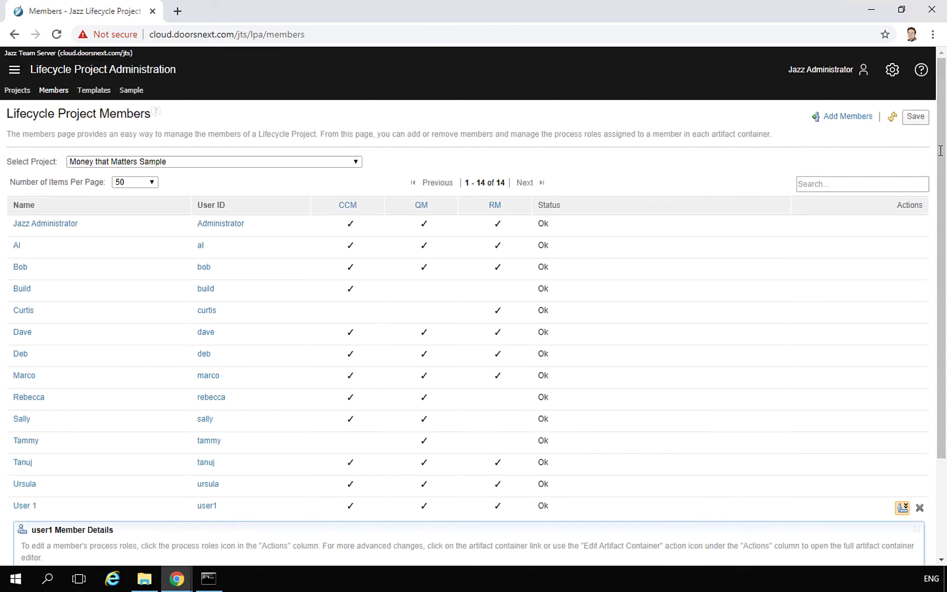
pyautogui.click(14, 69)
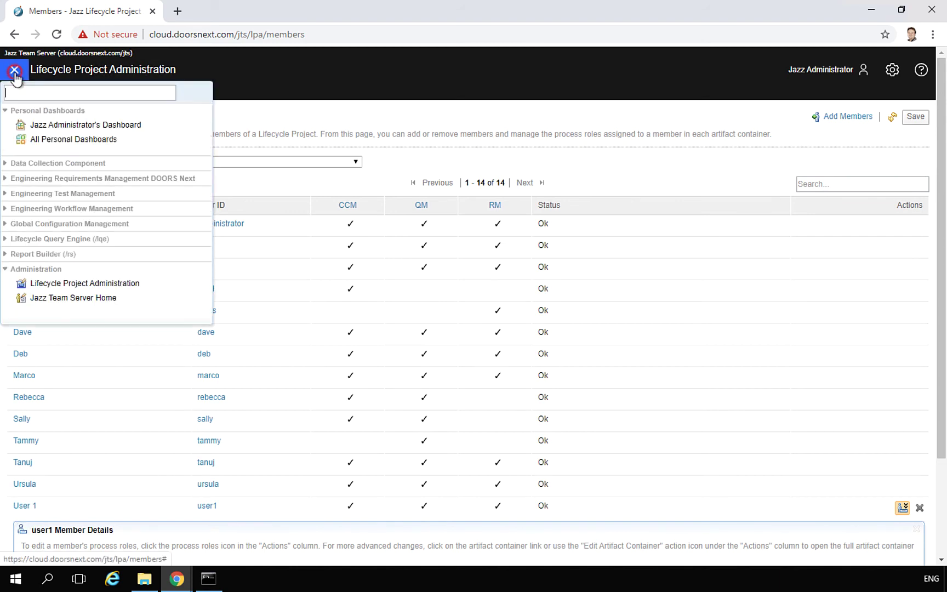
pyautogui.click(43, 178)
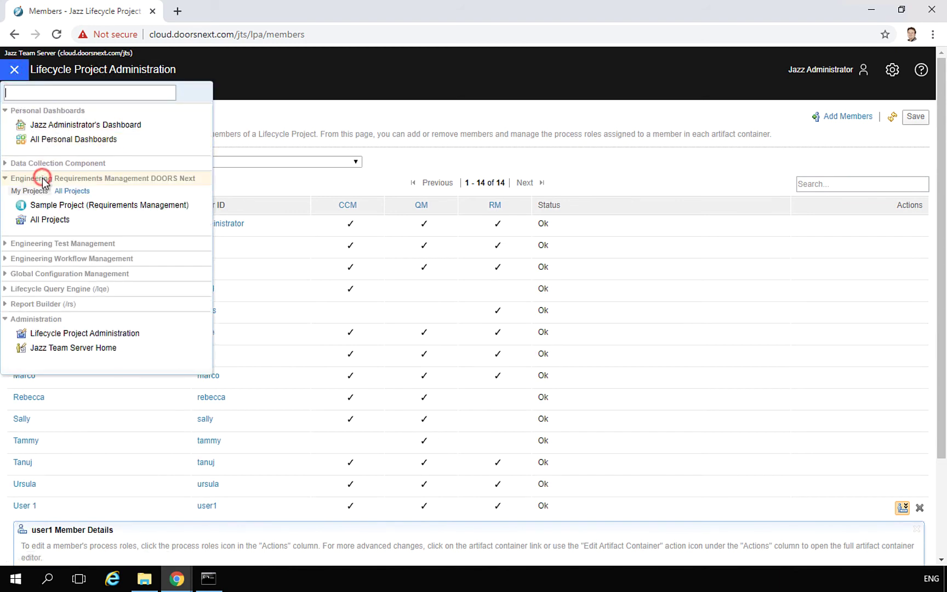
pyautogui.click(40, 242)
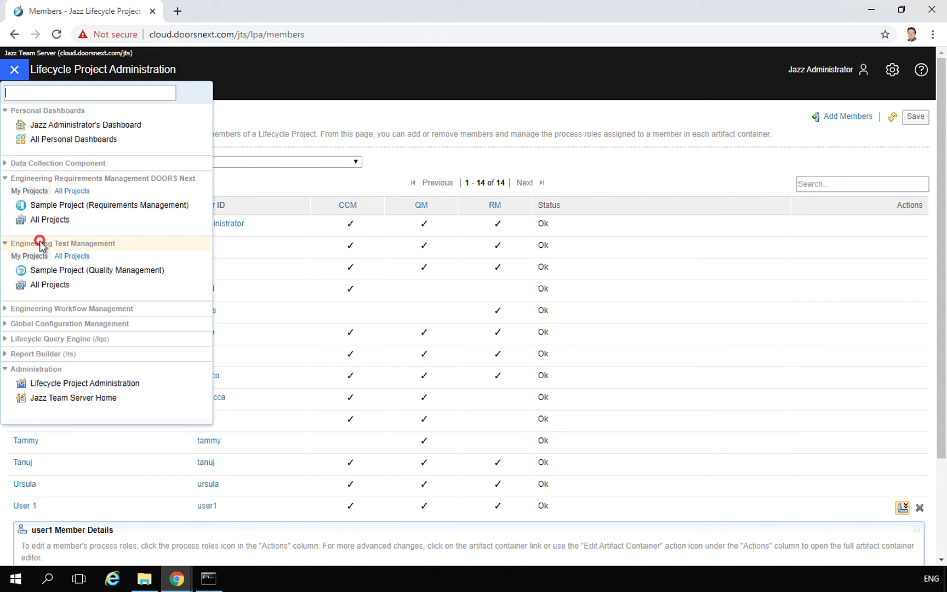
pyautogui.click(51, 310)
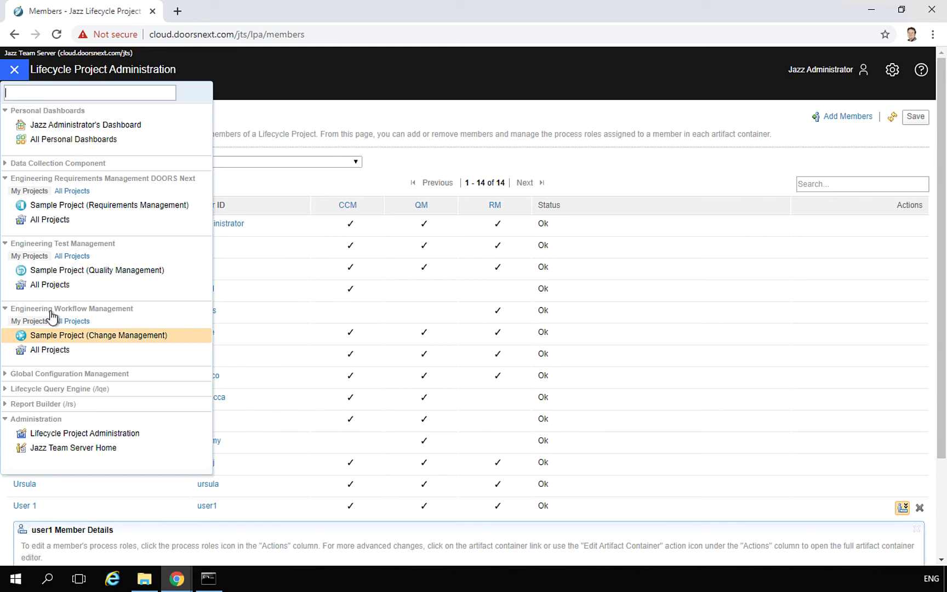
pyautogui.click(248, 101)
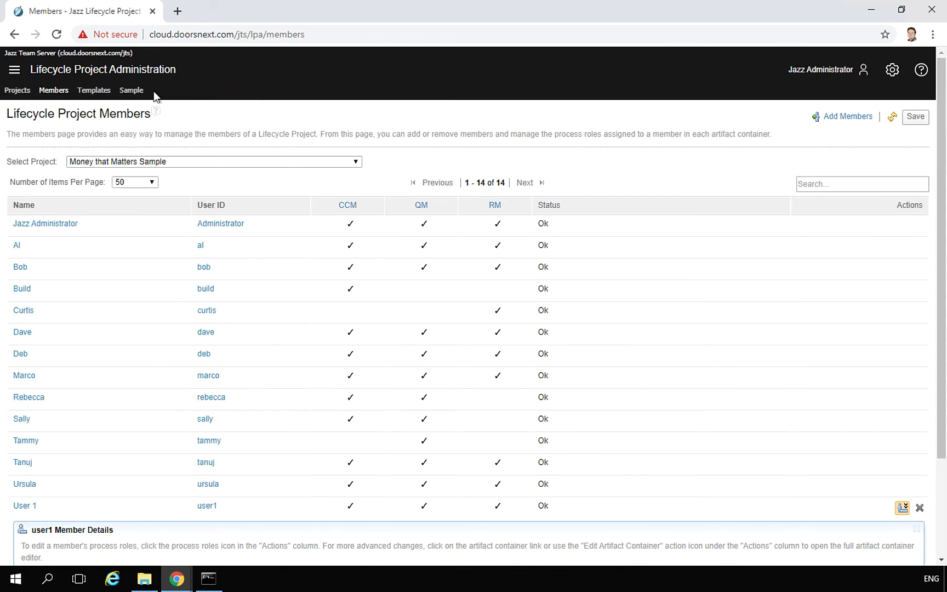
# Choose Create Lifecycle Project from the server administration gear menu
pyautogui.click(892, 71)
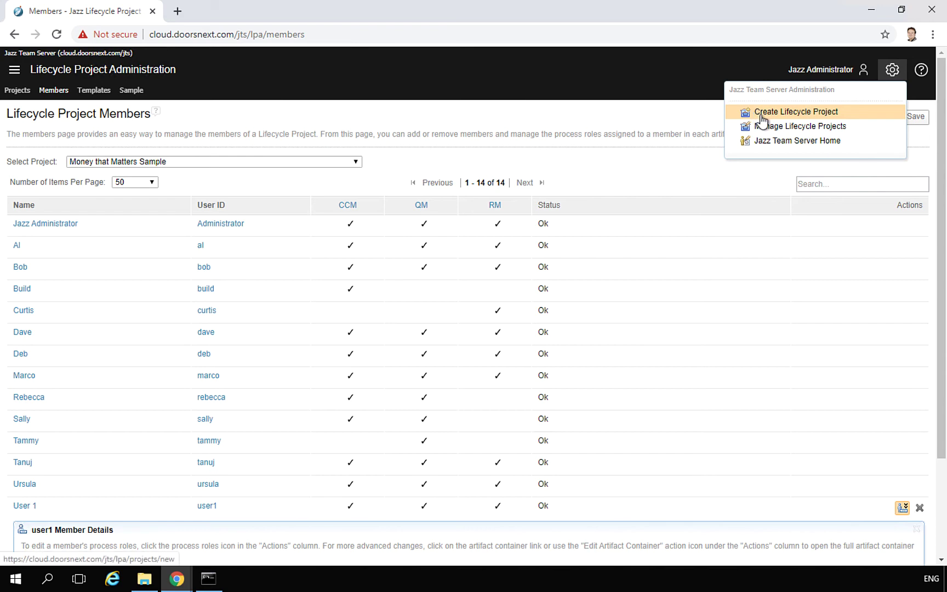
pyautogui.click(761, 119)
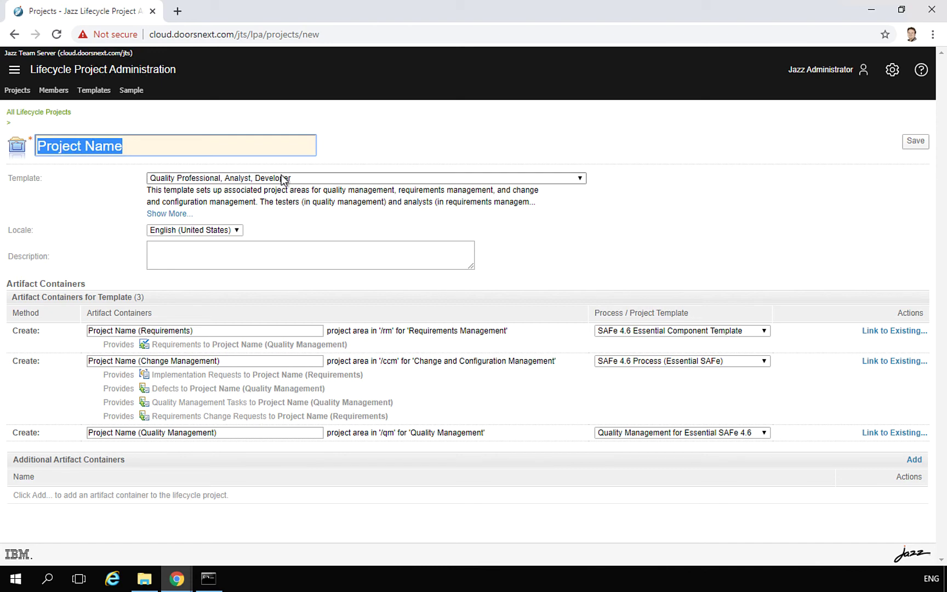
# Name the project 'Empty Project' and strip '(Requirements)' from the requirements container name
pyautogui.write('Empty ')
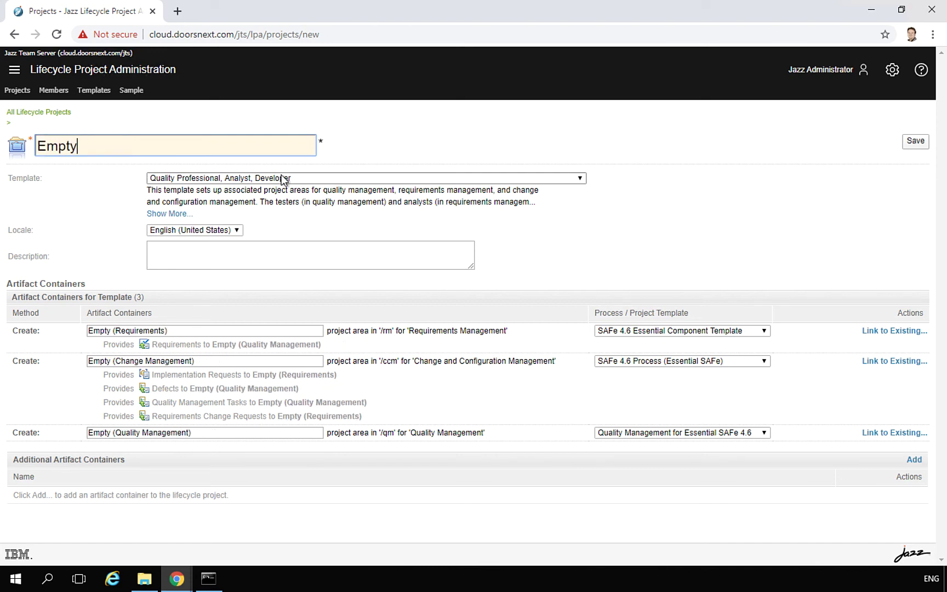
pyautogui.write('Project')
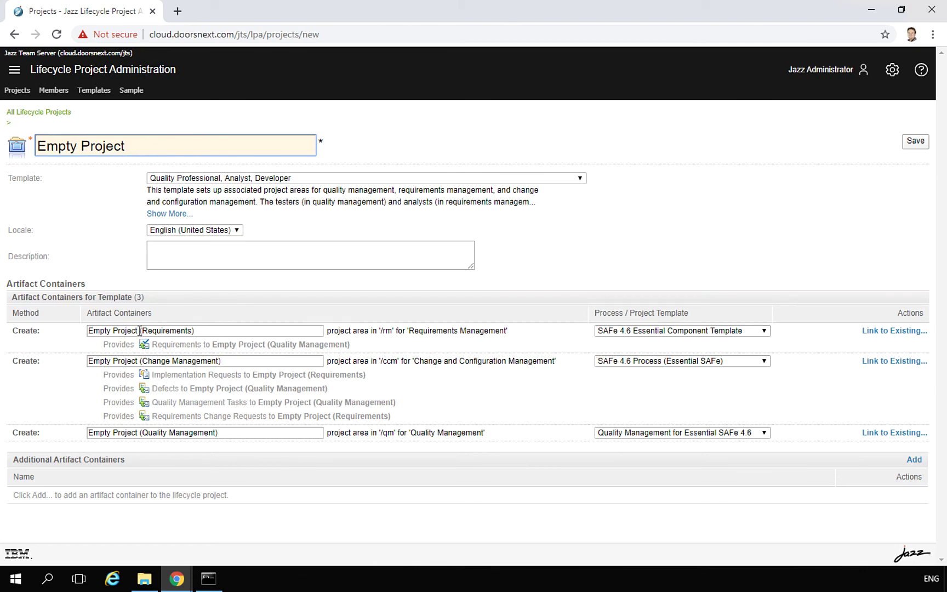
pyautogui.moveTo(139, 330); pyautogui.dragTo(216, 332)
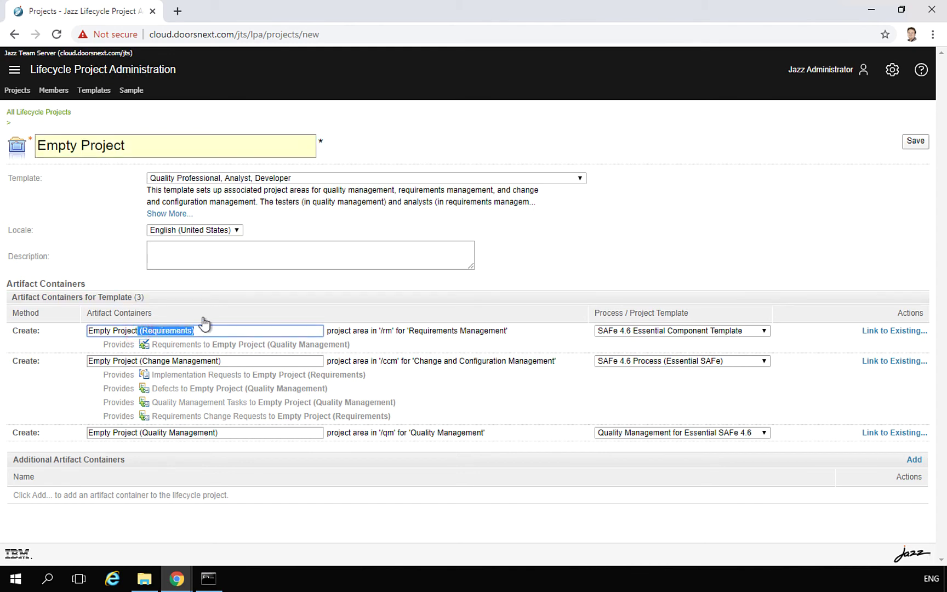
pyautogui.click(65, 153)
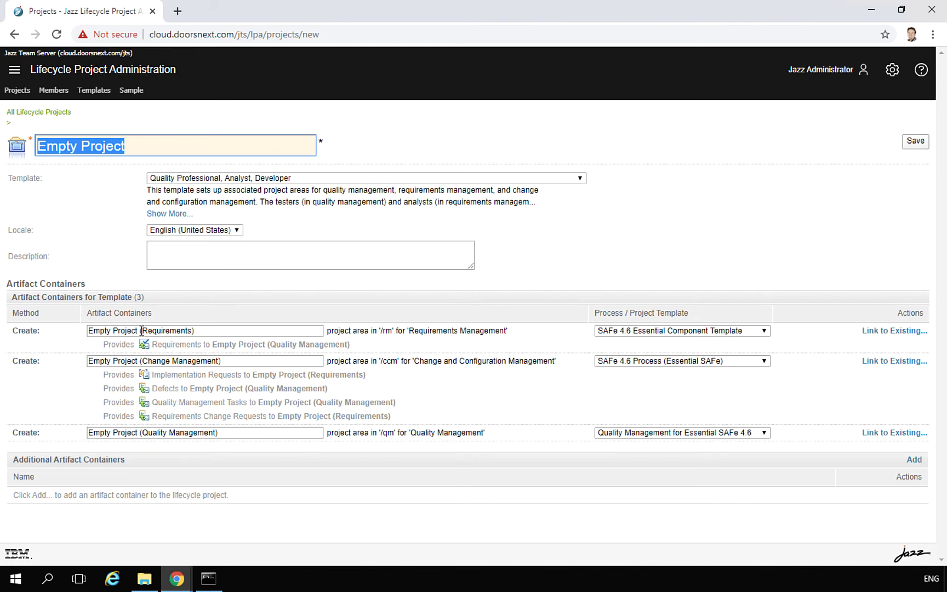
pyautogui.moveTo(141, 330); pyautogui.dragTo(200, 334)
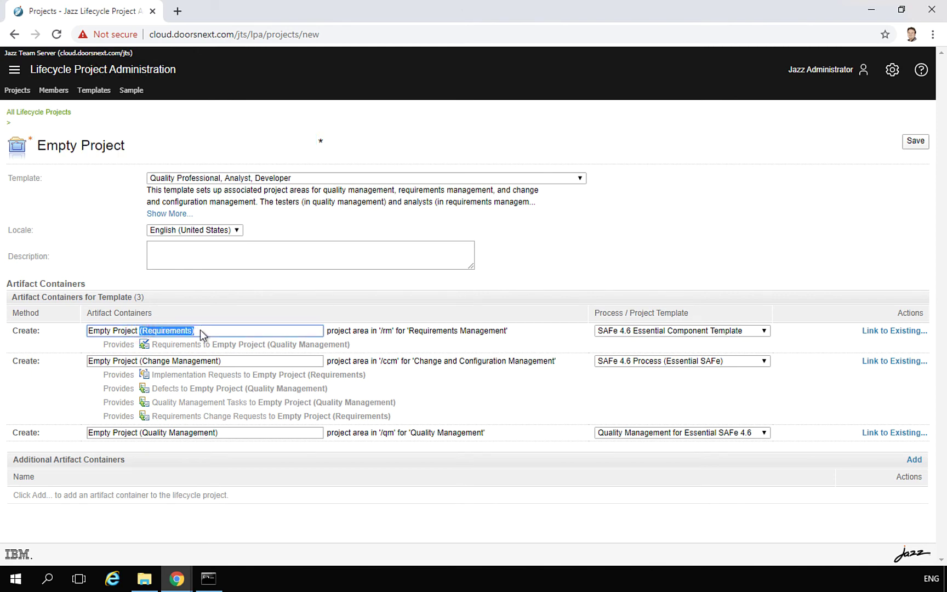
pyautogui.press('BackSpace')
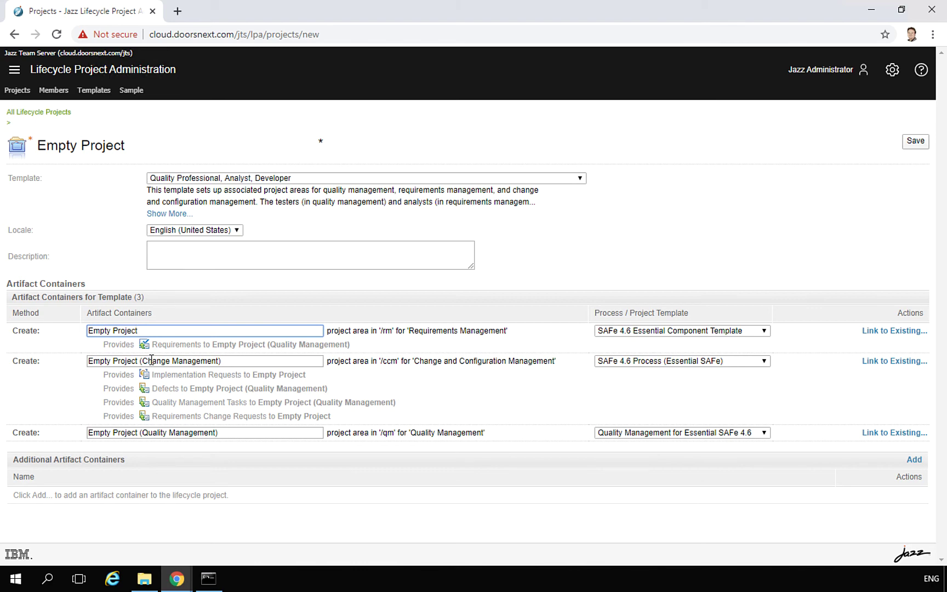
# Set the requirements container's process template to Traditional Requirements Template
pyautogui.click(723, 336)
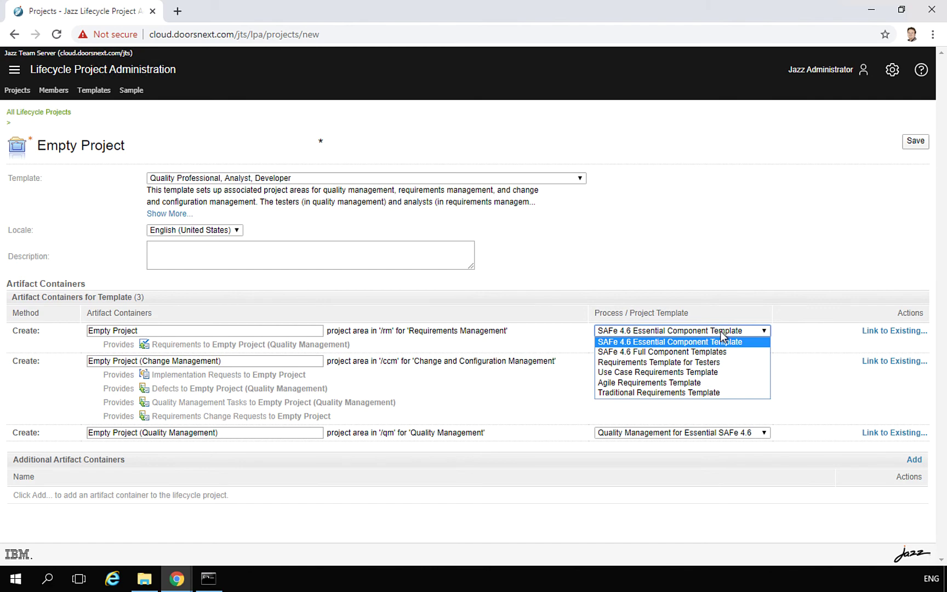
pyautogui.press('Down')
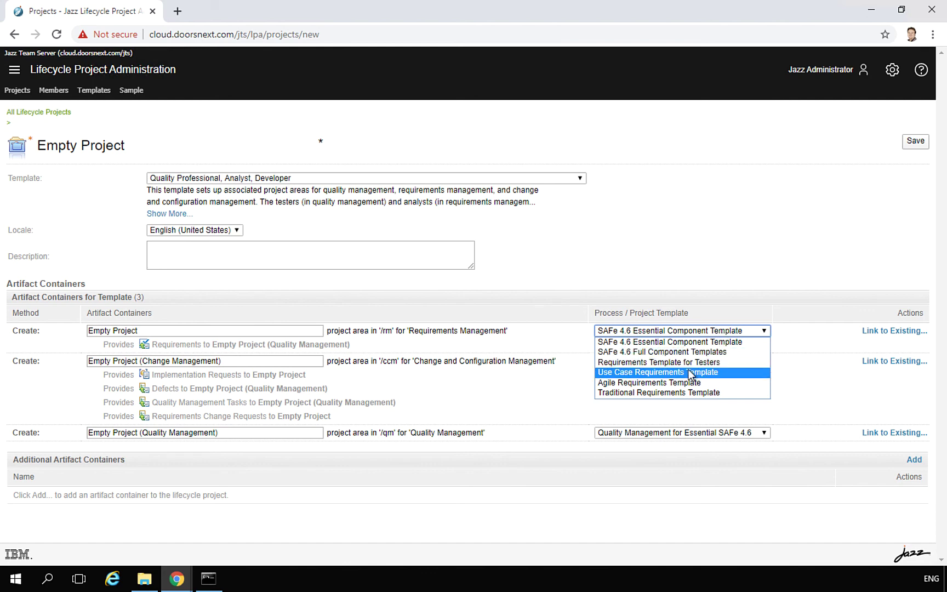
pyautogui.click(668, 392)
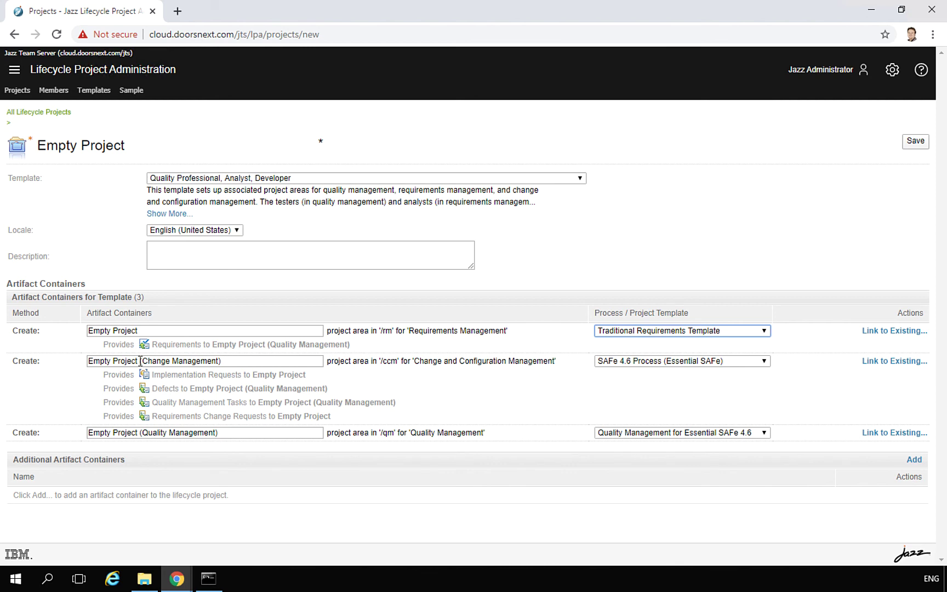
# Rename the CCM container to plain 'Empty Project' using Formal Project Management Process
pyautogui.moveTo(140, 361); pyautogui.dragTo(264, 362)
pyautogui.press('BackSpace')
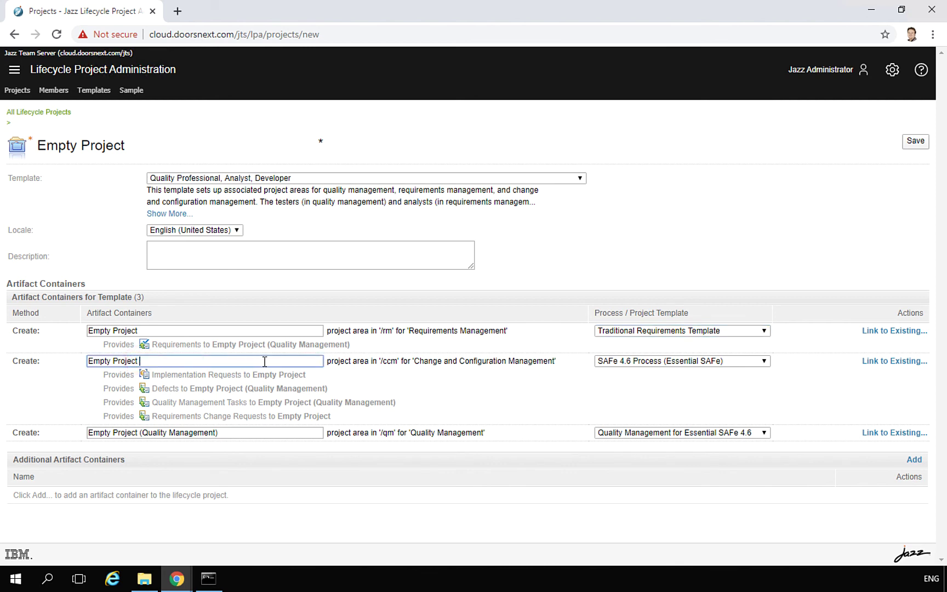
pyautogui.click(687, 362)
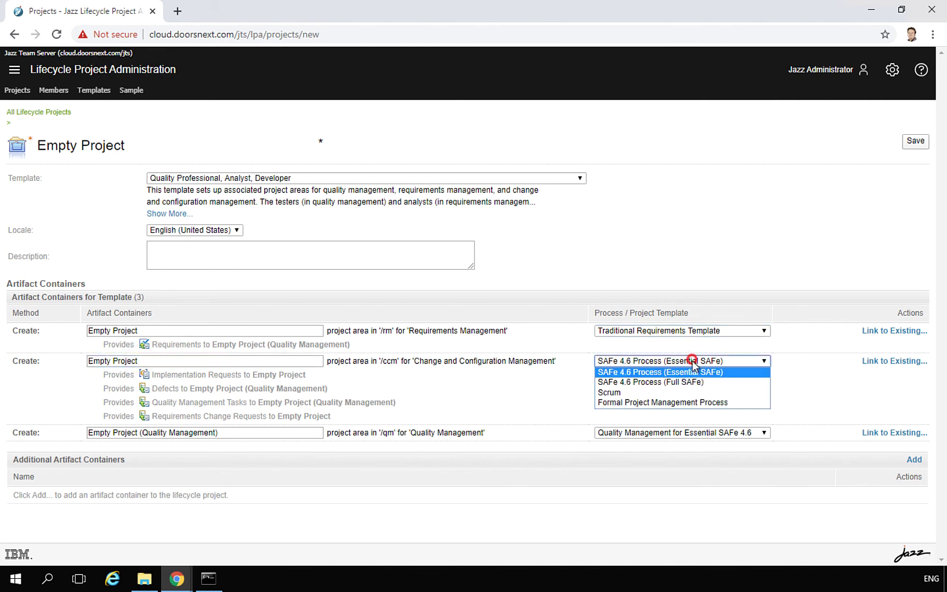
pyautogui.click(634, 403)
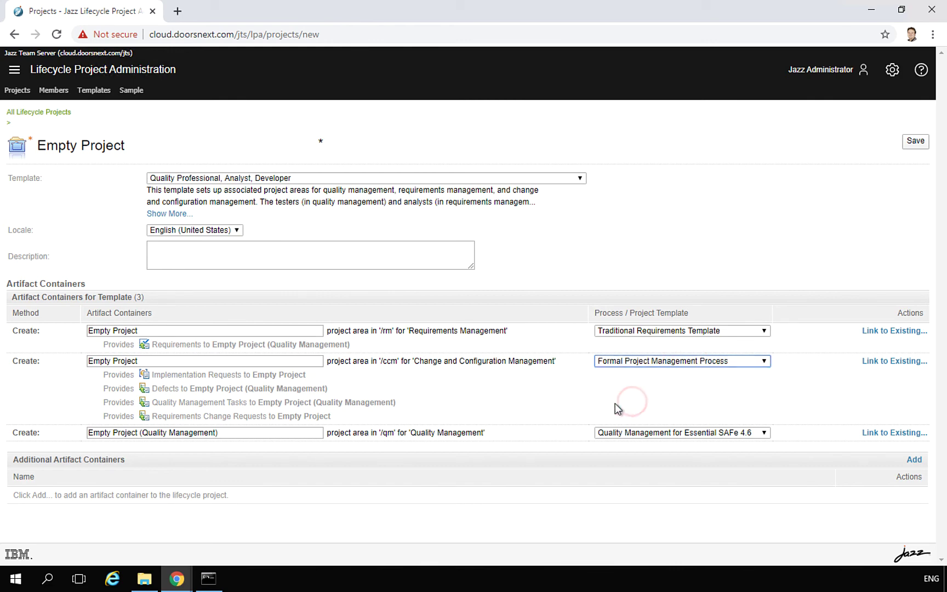
# Rename the QM container to plain 'Empty Project' using Quality Management Default Process
pyautogui.moveTo(144, 433); pyautogui.dragTo(236, 431)
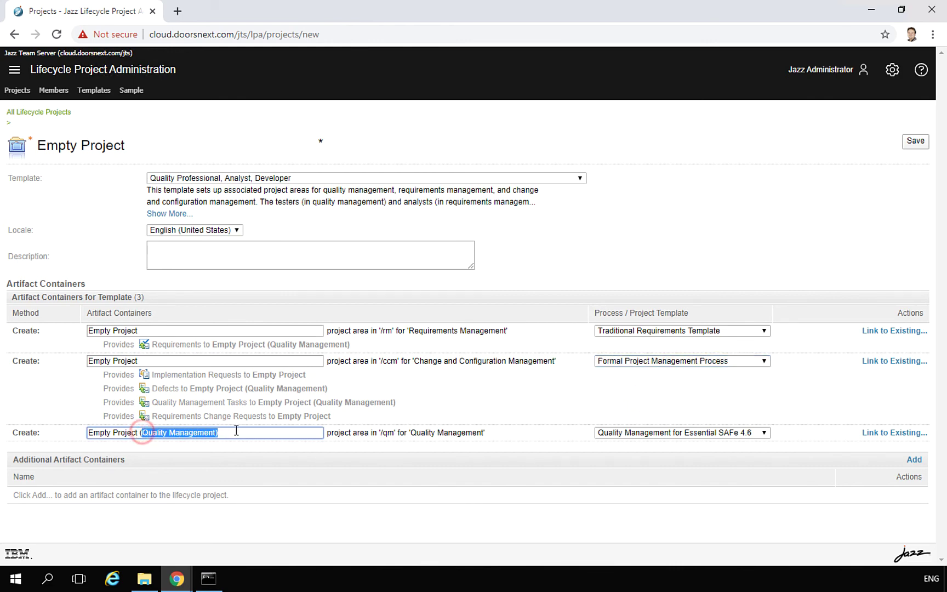
pyautogui.press('BackSpace')
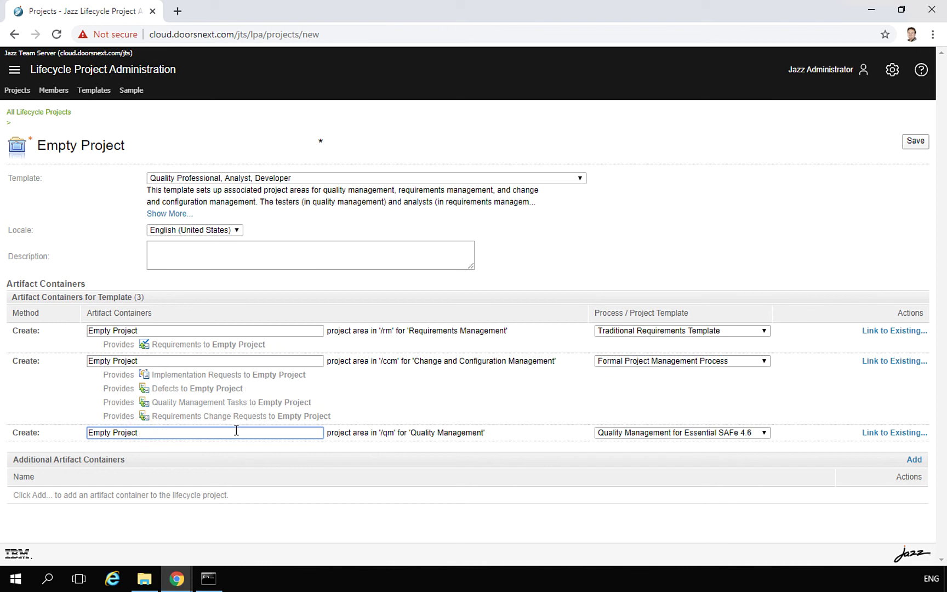
pyautogui.click(692, 432)
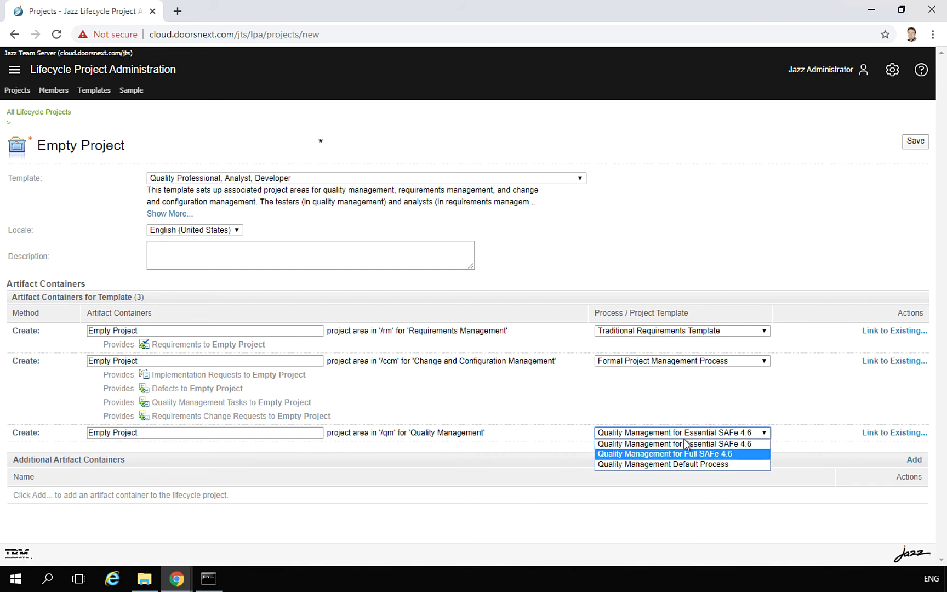
pyautogui.click(652, 464)
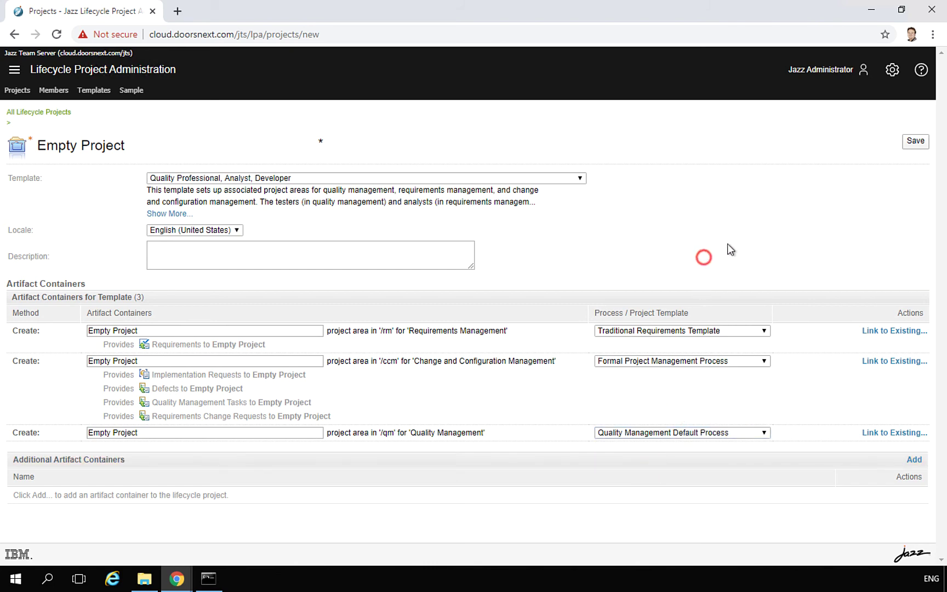
# Save Empty Project and wait for its three artifact containers to be created
pyautogui.click(913, 141)
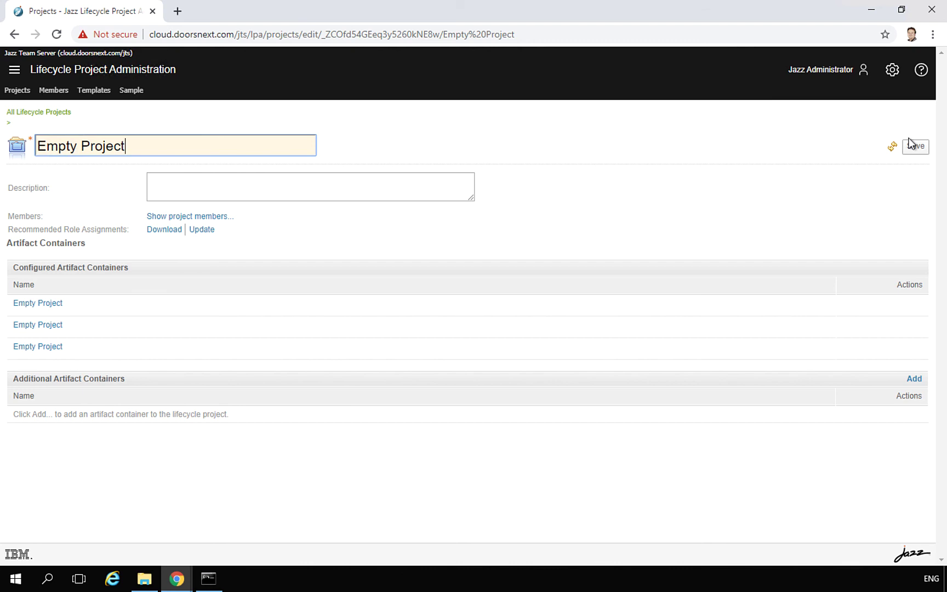
# Show Empty Project's members, expand the Administrator's container roles, and start adding a member
pyautogui.click(185, 217)
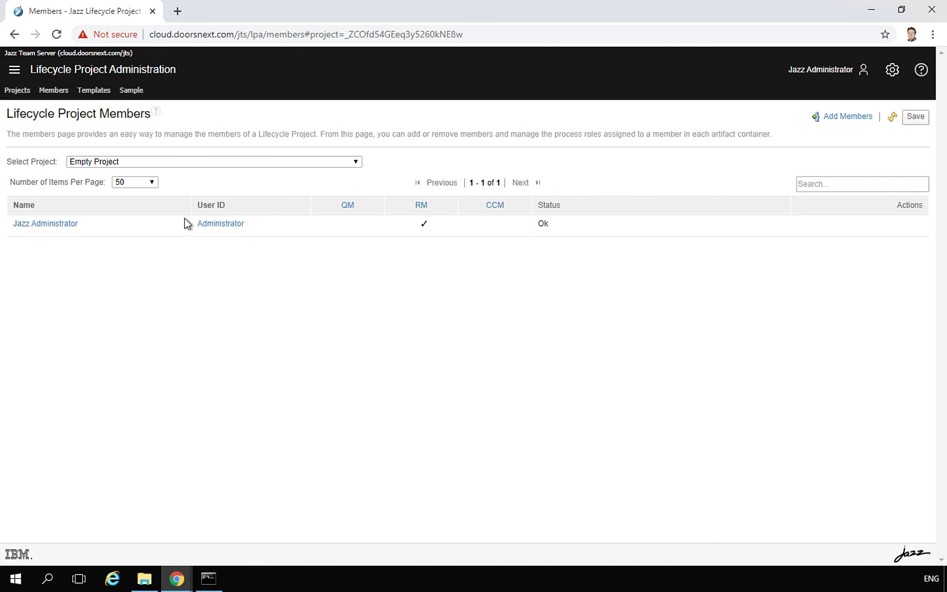
pyautogui.click(902, 225)
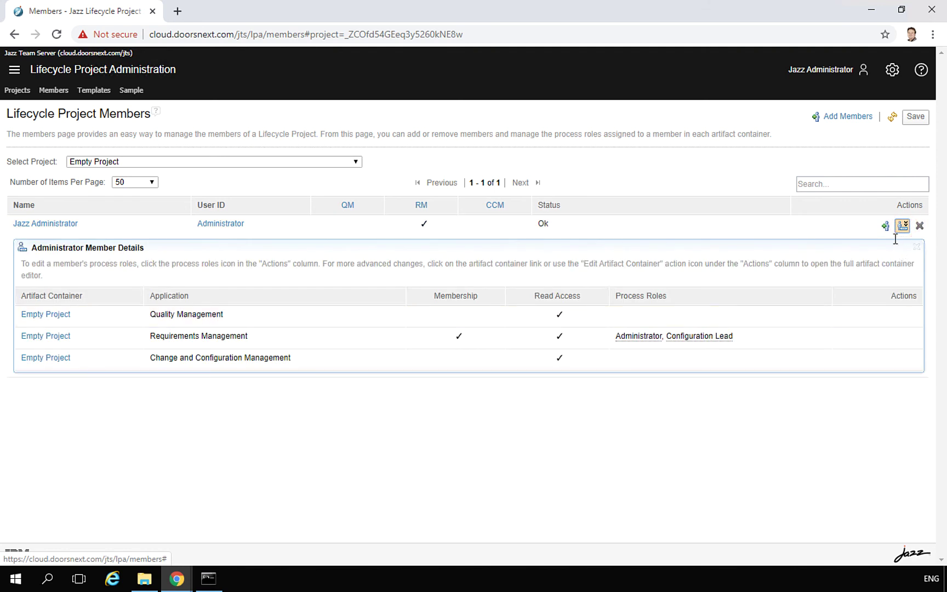
pyautogui.click(829, 113)
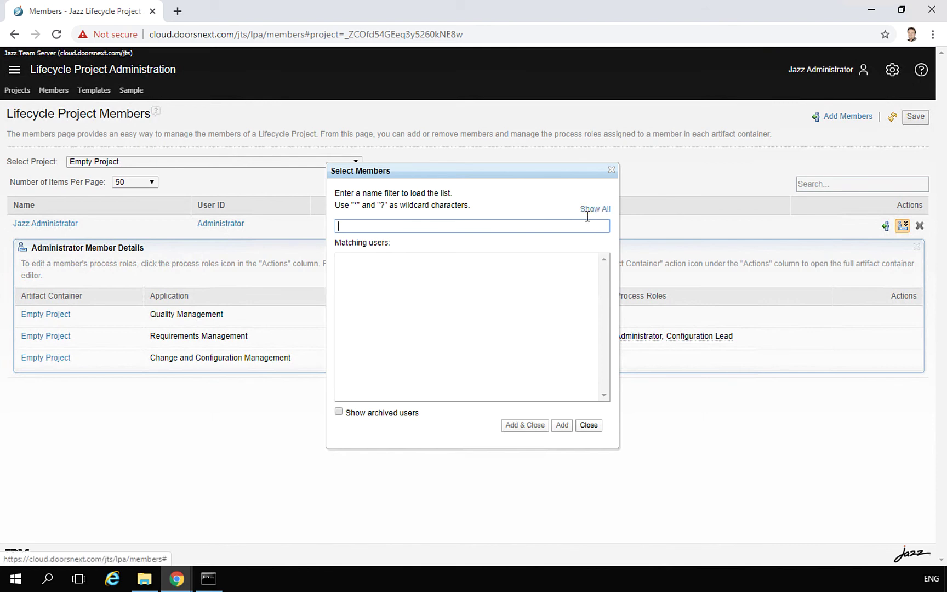
# Filter the Select Members list for 'user' and add the matching user
pyautogui.write('use')
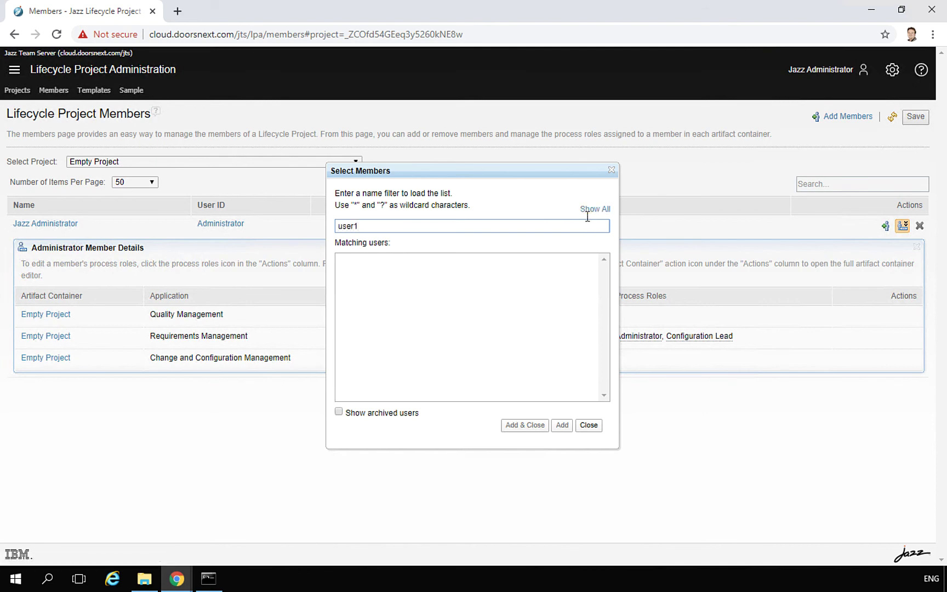
pyautogui.write('r1')
pyautogui.click(595, 209)
pyautogui.scroll(-1, 496, 317)
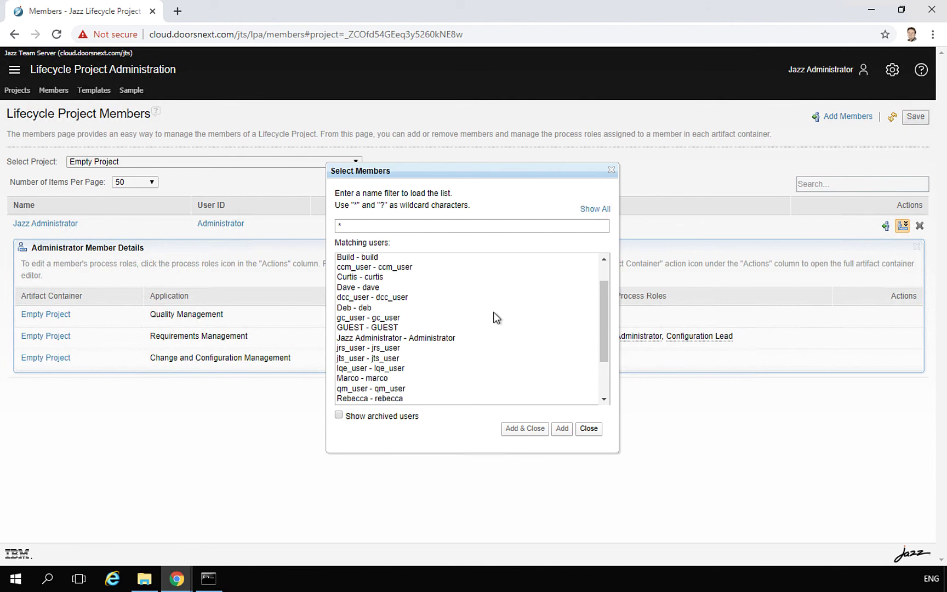
pyautogui.scroll(1, 496, 318)
pyautogui.scroll(-1, 492, 311)
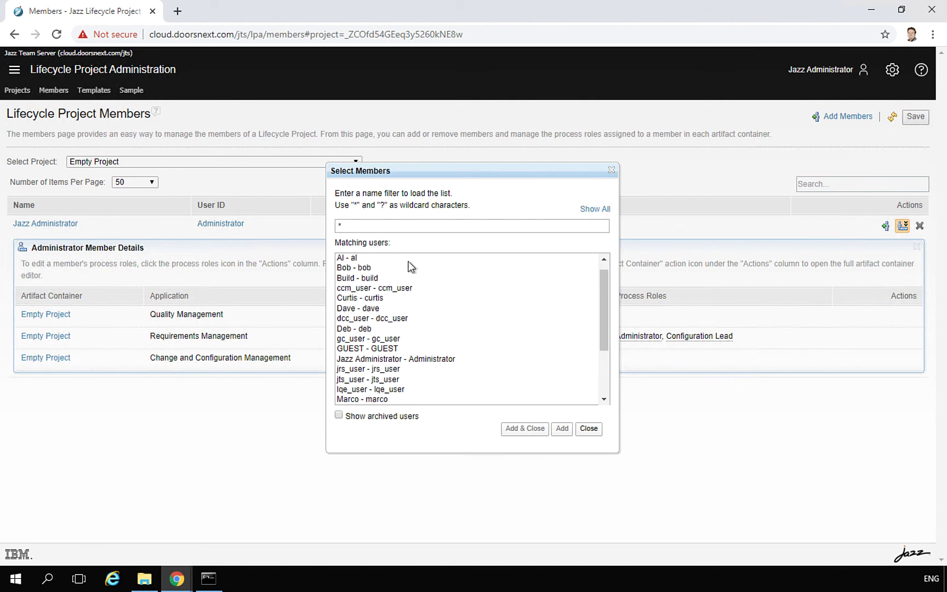
pyautogui.doubleClick(356, 229)
pyautogui.write('user')
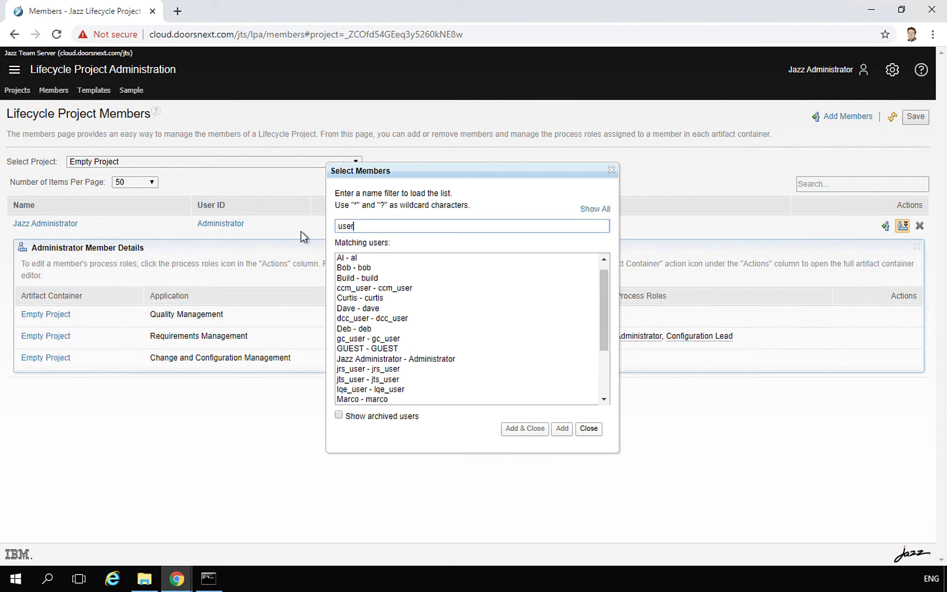
pyautogui.press('Return')
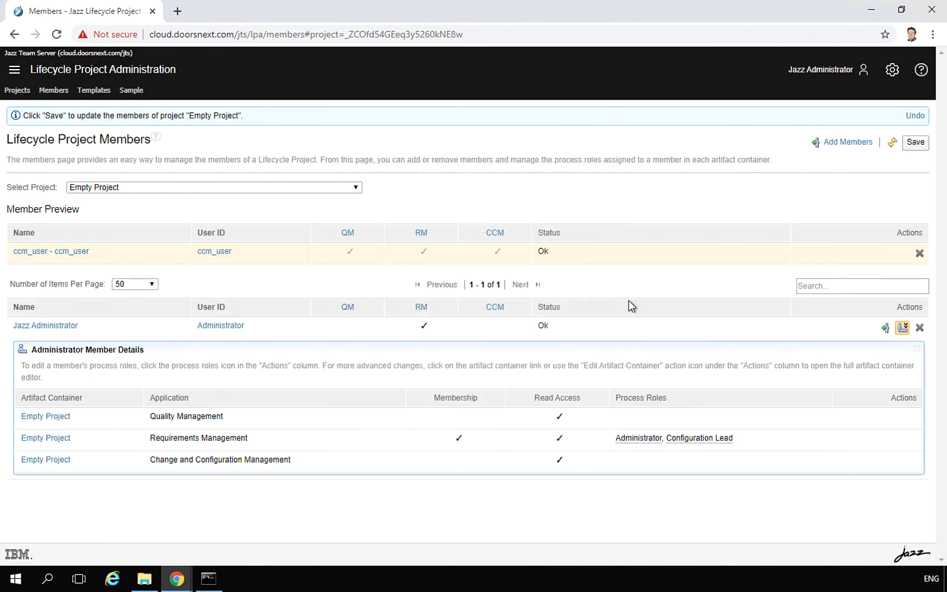
# Replace the mistaken ccm_user with User 1, save, and add Administrator to QM and CCM
pyautogui.click(919, 253)
pyautogui.click(847, 117)
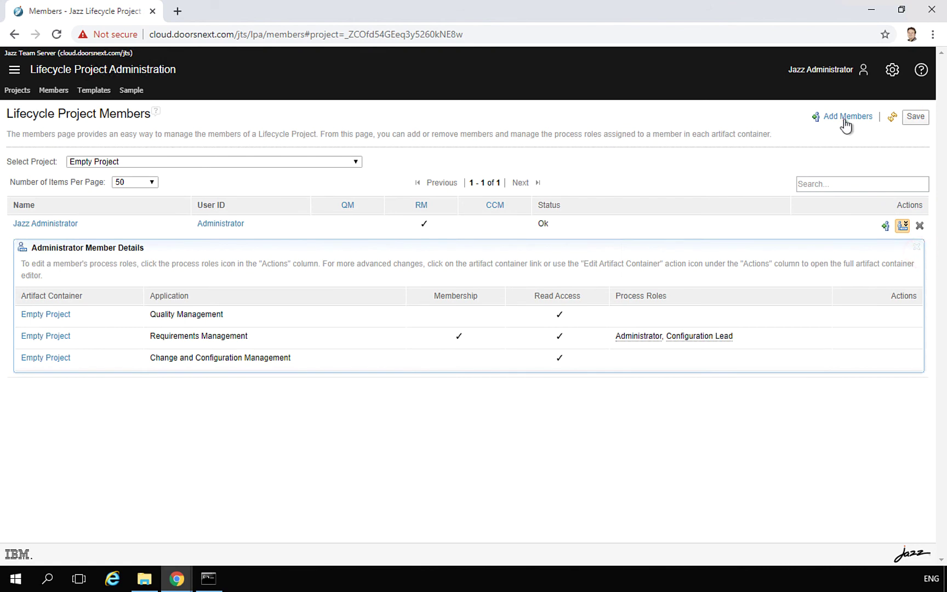
pyautogui.write('user')
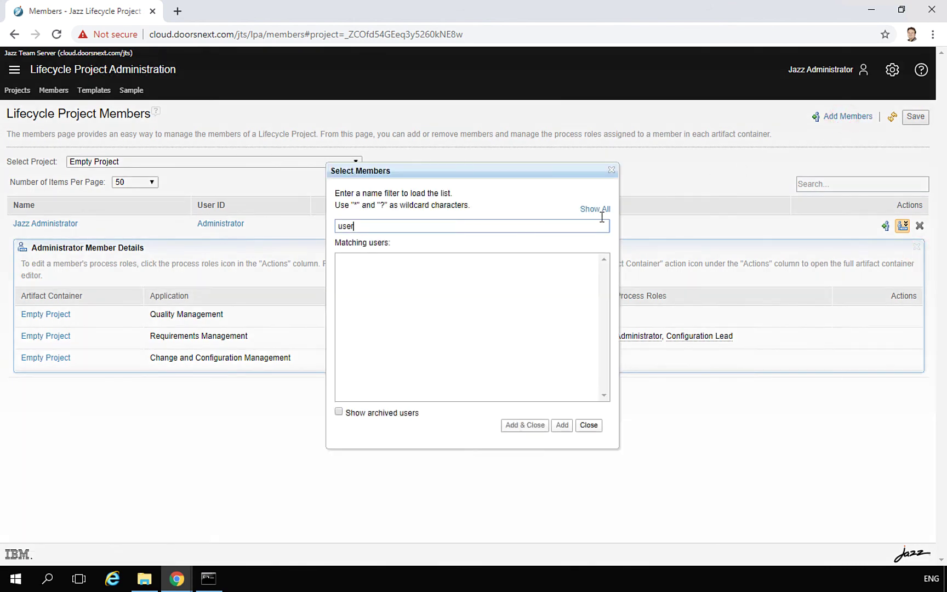
pyautogui.click(364, 339)
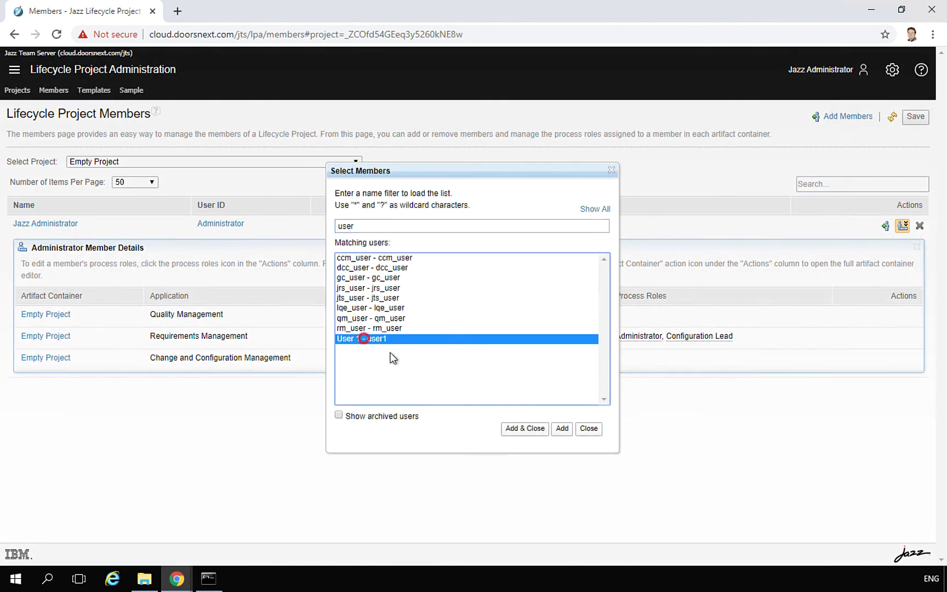
pyautogui.click(535, 429)
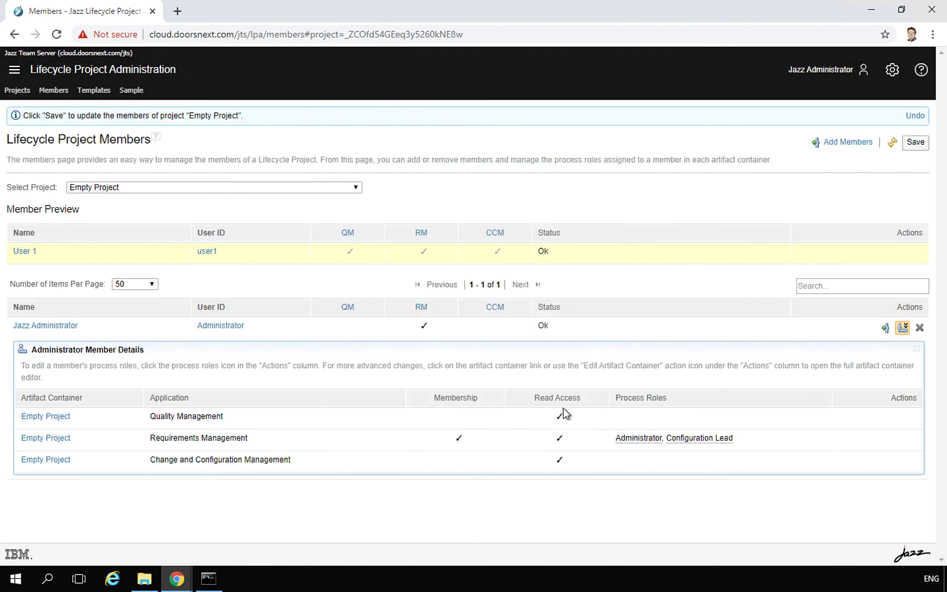
pyautogui.click(909, 143)
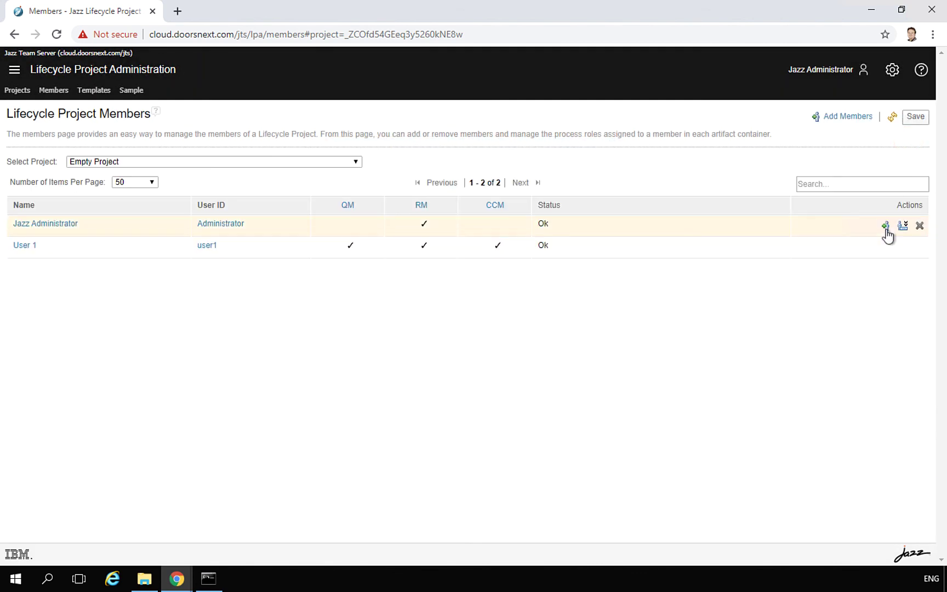
pyautogui.click(886, 229)
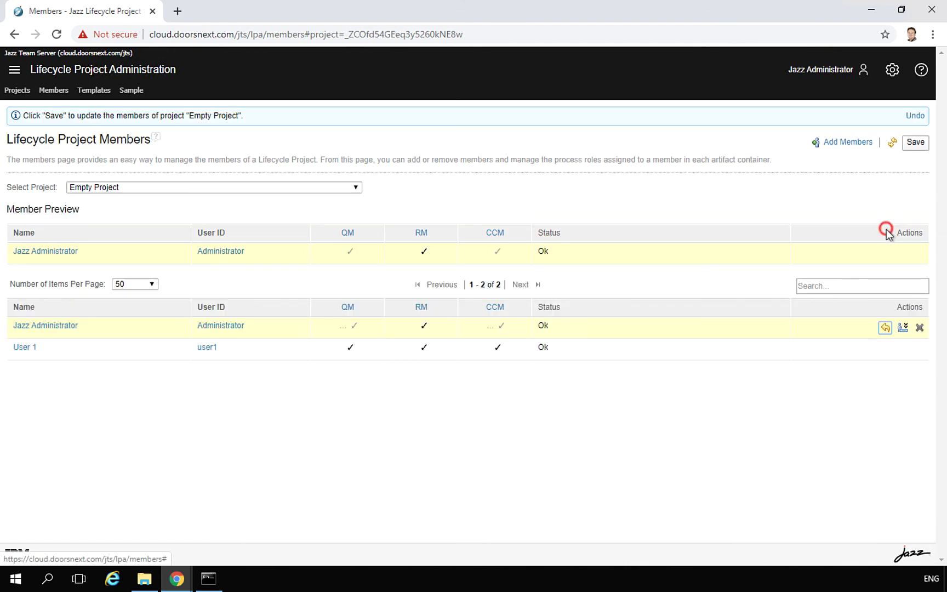
# Save the Administrator's memberships and give User 1 all three Quality Management roles
pyautogui.click(916, 141)
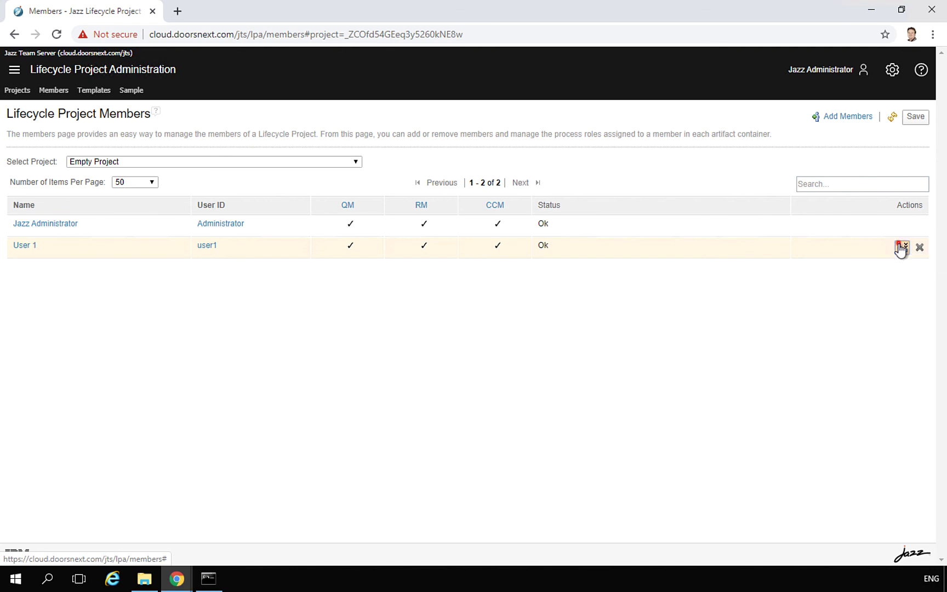
pyautogui.click(899, 247)
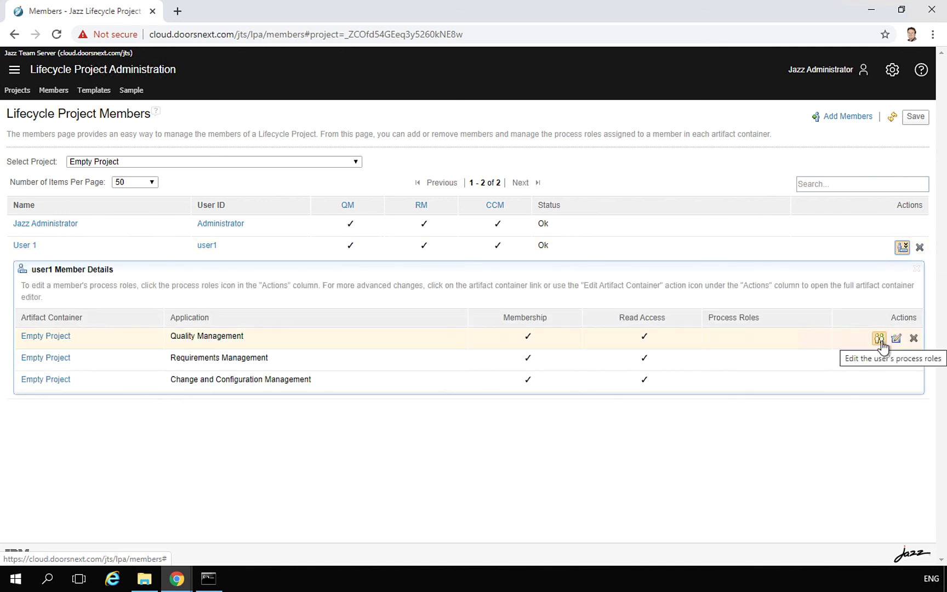
pyautogui.click(880, 339)
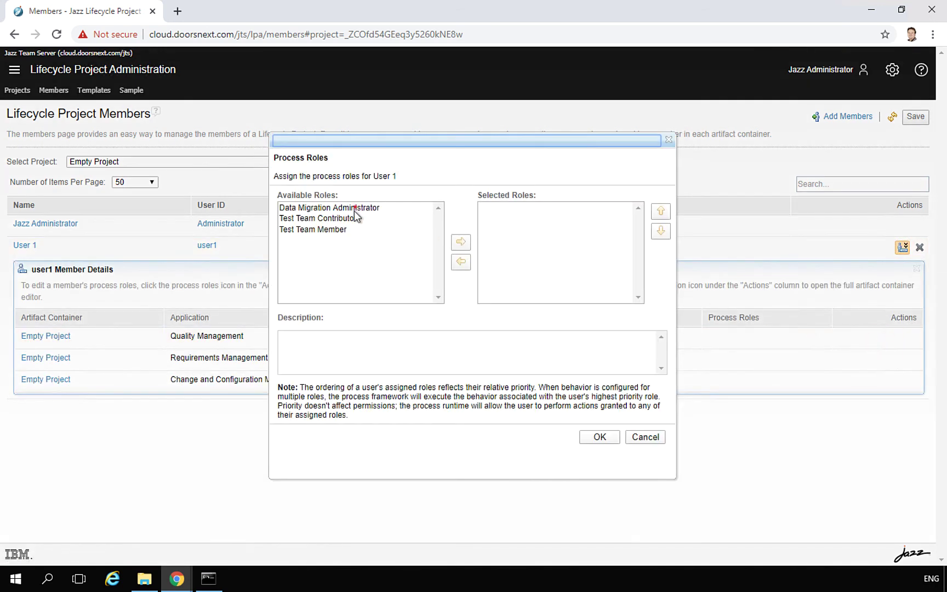
pyautogui.moveTo(354, 209); pyautogui.dragTo(356, 233)
pyautogui.click(461, 241)
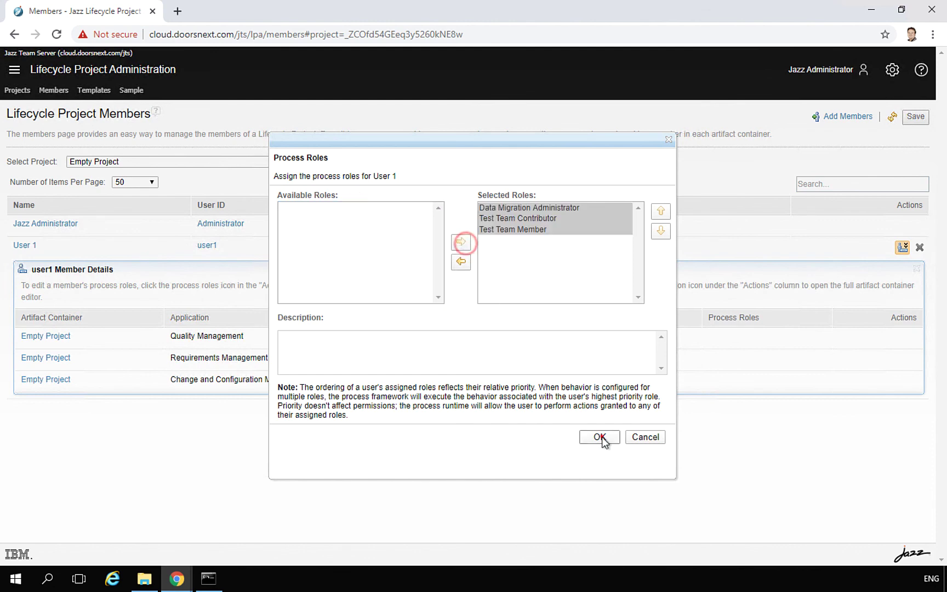
pyautogui.click(599, 437)
# Give User 1 the RM roles Administrator, Author, Commenter and Configuration Lead
pyautogui.click(882, 359)
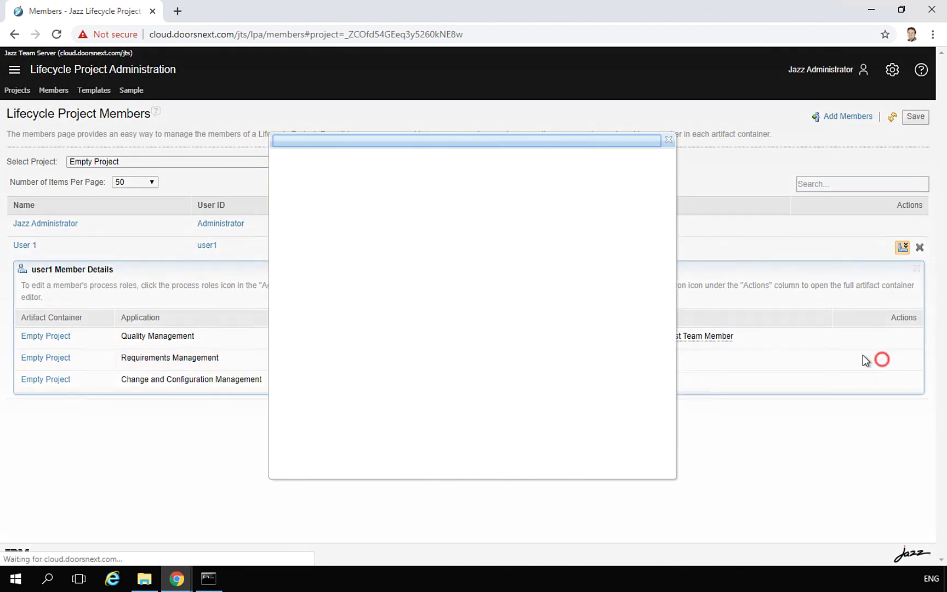
pyautogui.moveTo(334, 217); pyautogui.dragTo(332, 243)
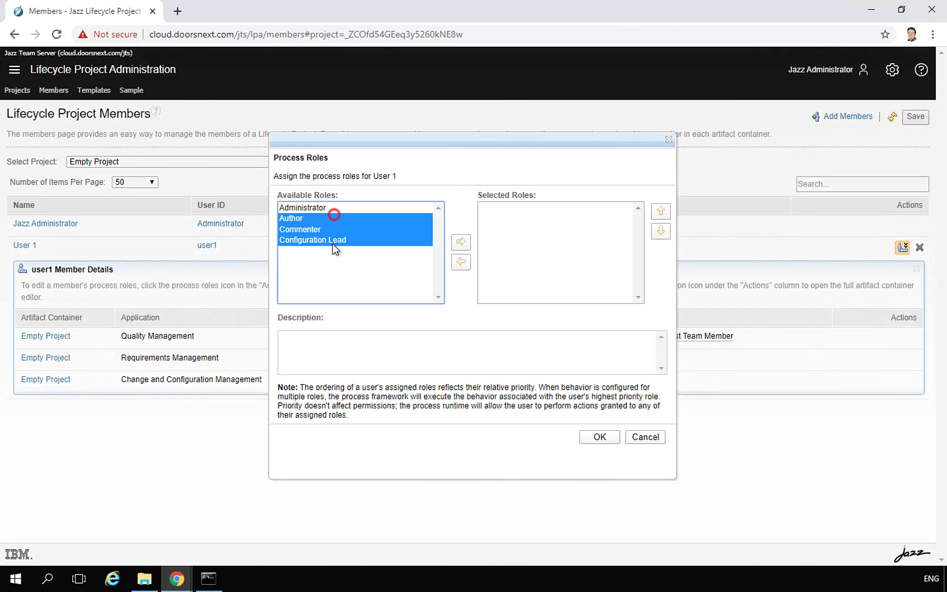
pyautogui.keyDown('ctrl'); pyautogui.click(340, 208); pyautogui.keyUp('ctrl')
pyautogui.click(460, 242)
pyautogui.click(600, 436)
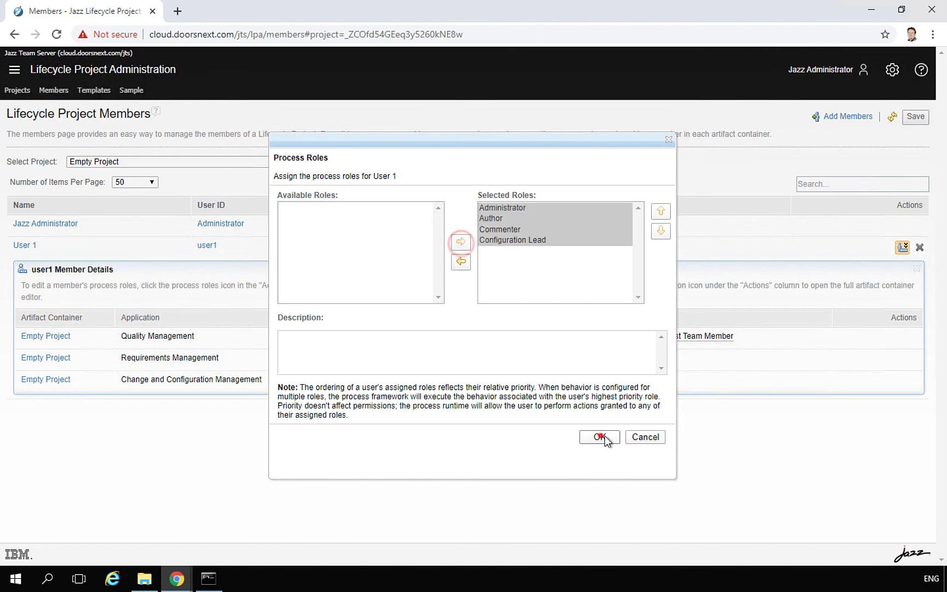
# Assign User 1 all eight Change Management roles
pyautogui.click(877, 383)
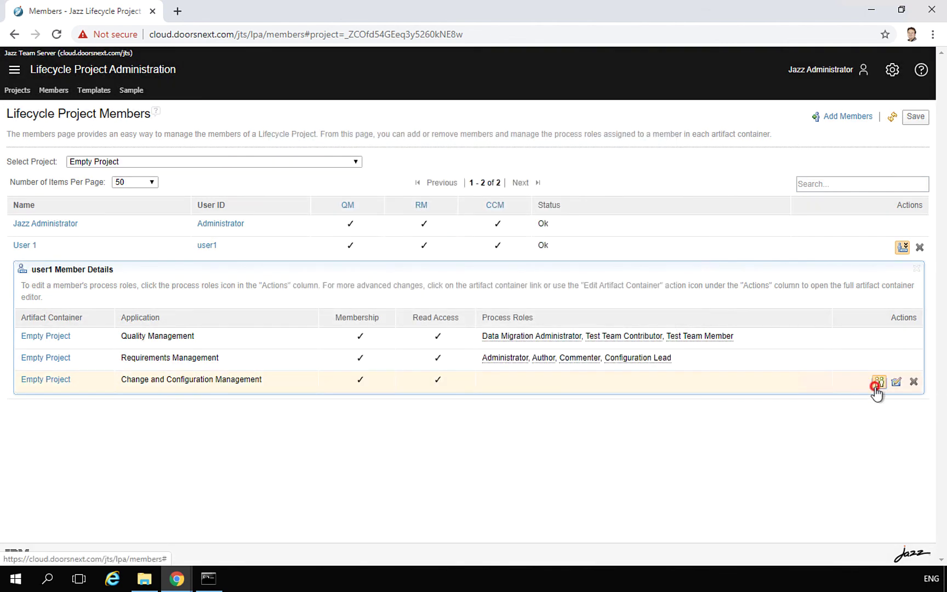
pyautogui.moveTo(307, 208); pyautogui.dragTo(326, 291)
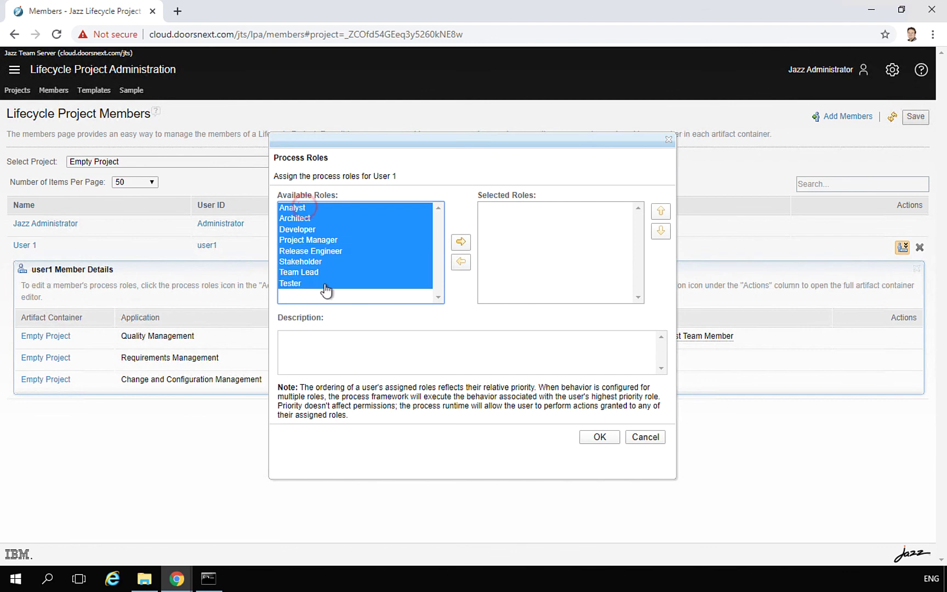
pyautogui.click(461, 242)
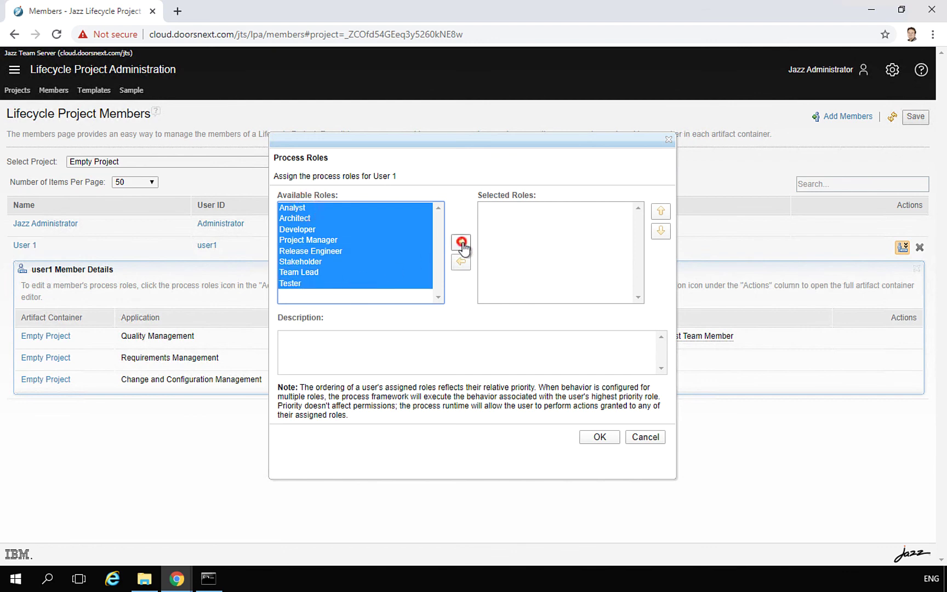
pyautogui.click(598, 437)
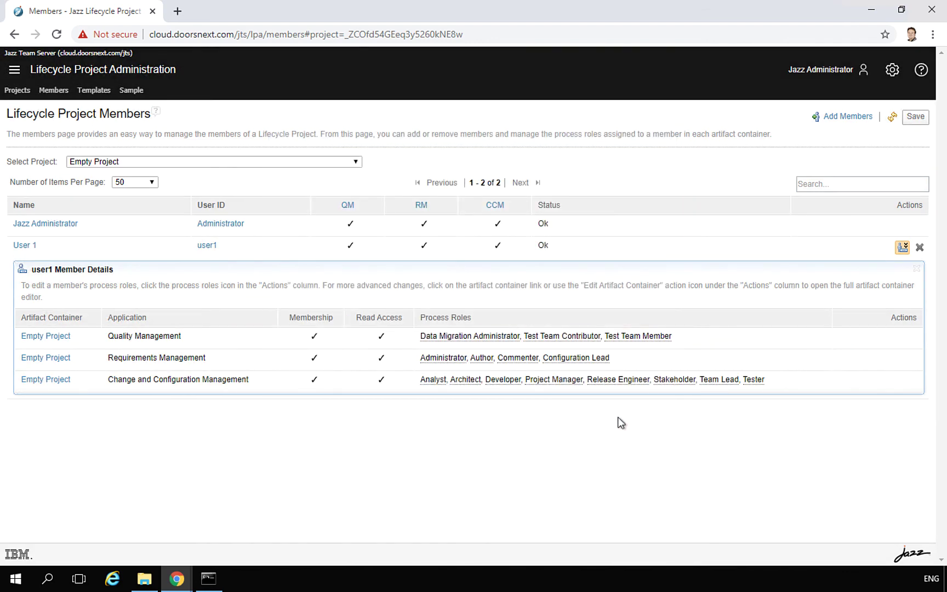
# Give the Jazz Administrator QM roles Data Migration Administrator, Test Team Contributor and Test Team Member
pyautogui.click(901, 226)
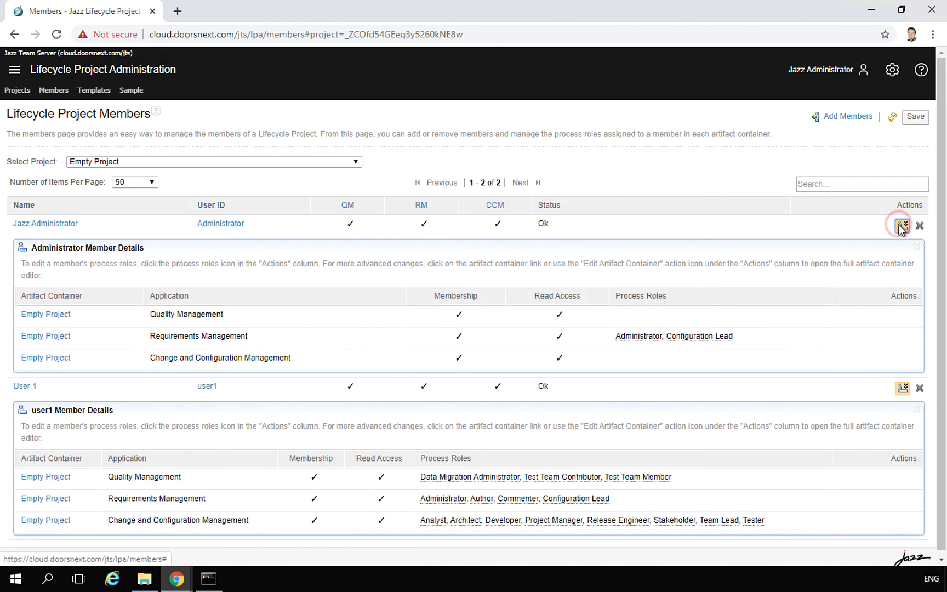
pyautogui.click(878, 317)
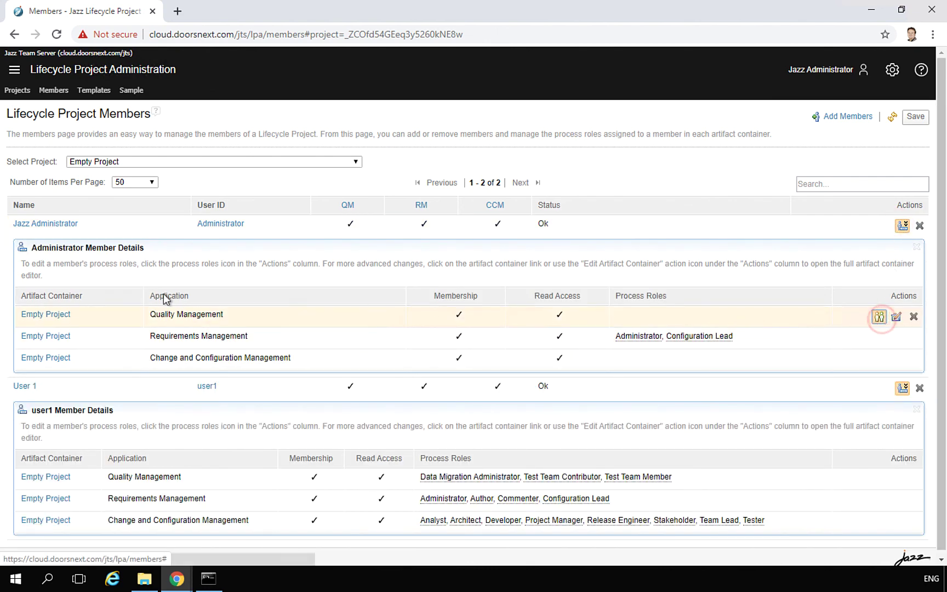
pyautogui.moveTo(304, 211); pyautogui.dragTo(315, 219)
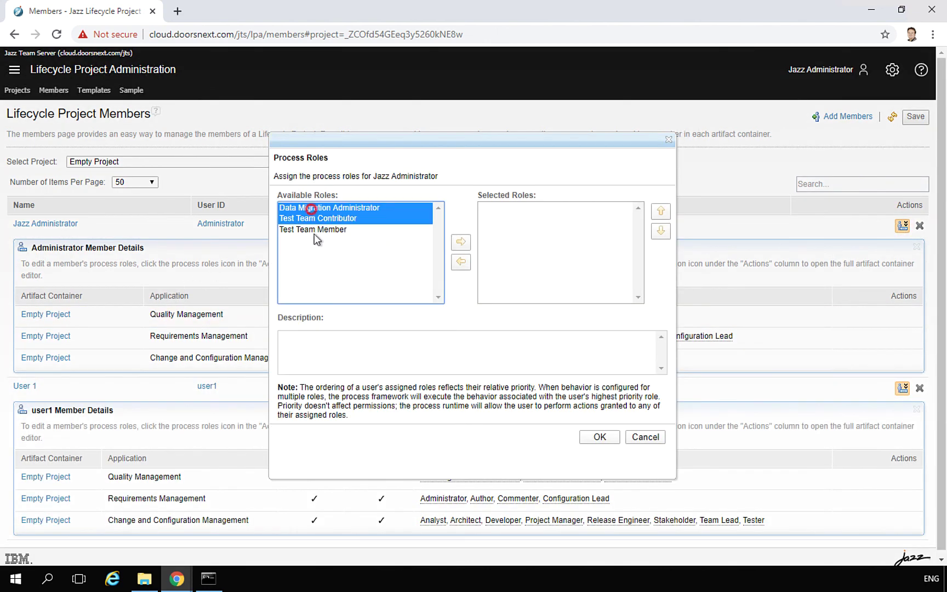
pyautogui.keyDown('shift'); pyautogui.click(363, 230); pyautogui.keyUp('shift')
pyautogui.click(461, 242)
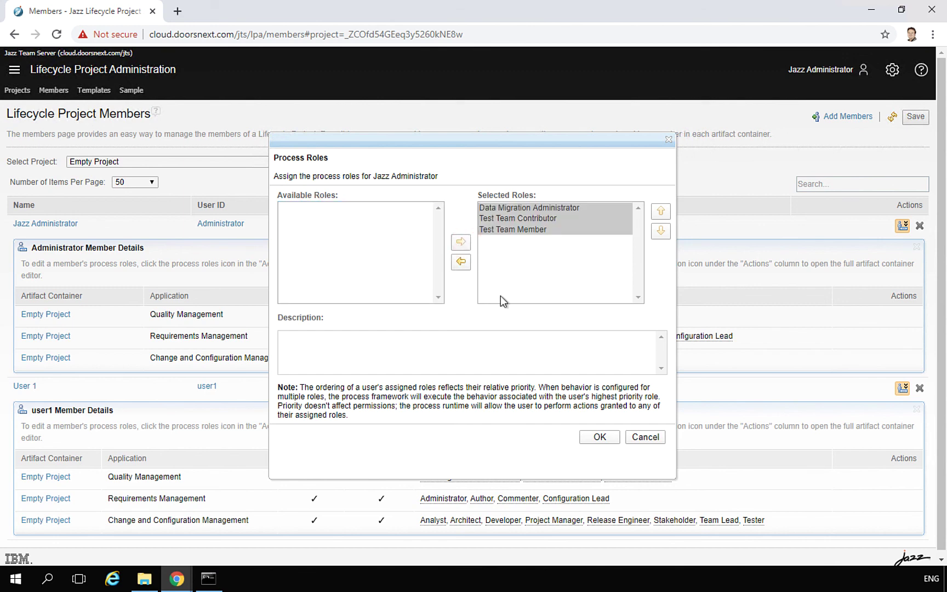
pyautogui.click(589, 440)
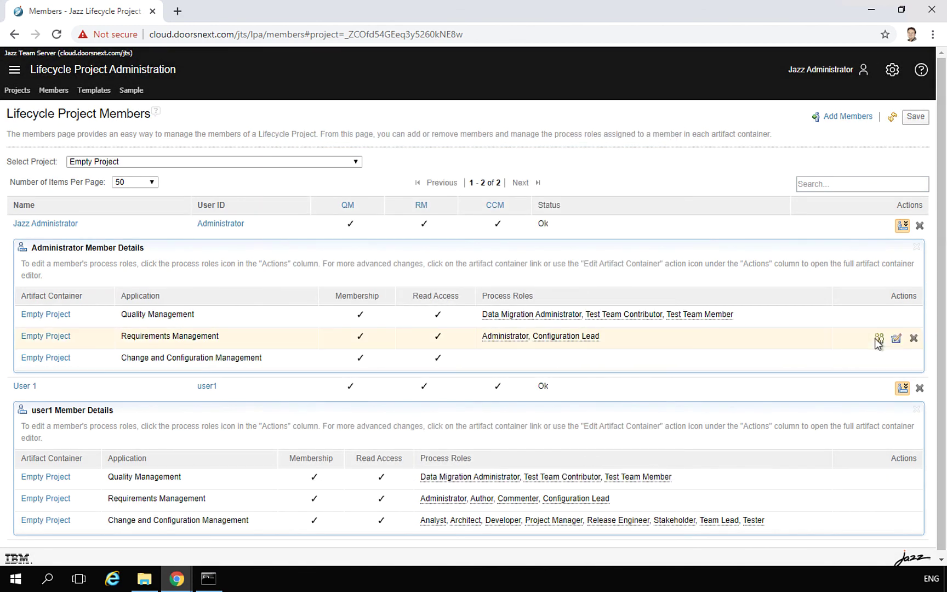
# Add Author and Commenter to the Administrator's Requirements Management roles
pyautogui.click(877, 339)
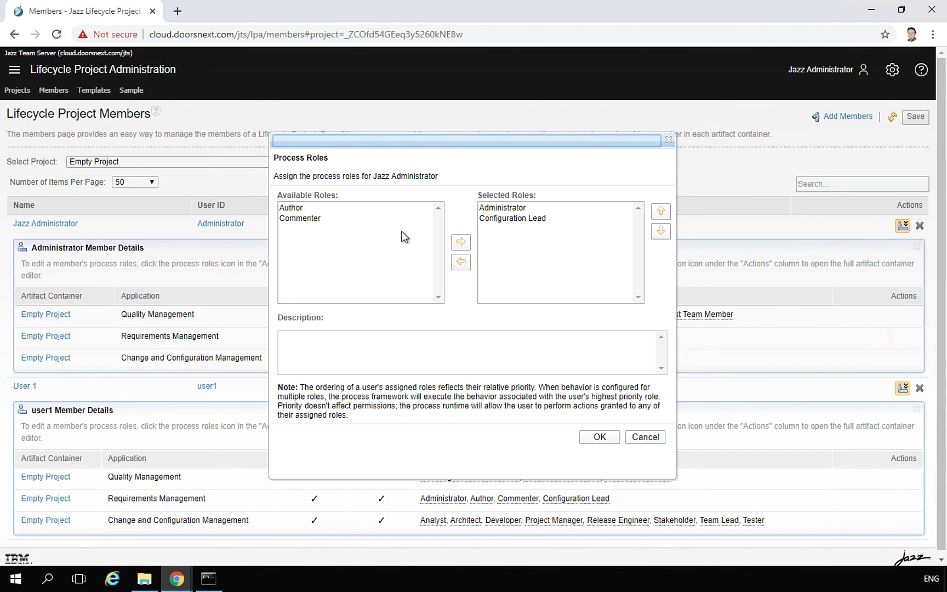
pyautogui.click(298, 212)
pyautogui.keyDown('shift'); pyautogui.click(298, 220); pyautogui.keyUp('shift')
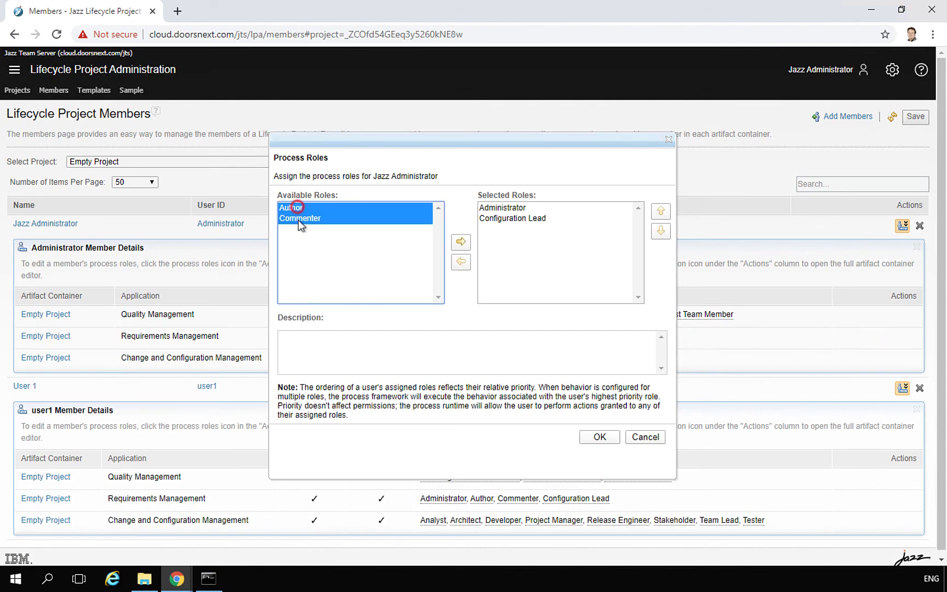
pyautogui.click(464, 239)
pyautogui.click(599, 437)
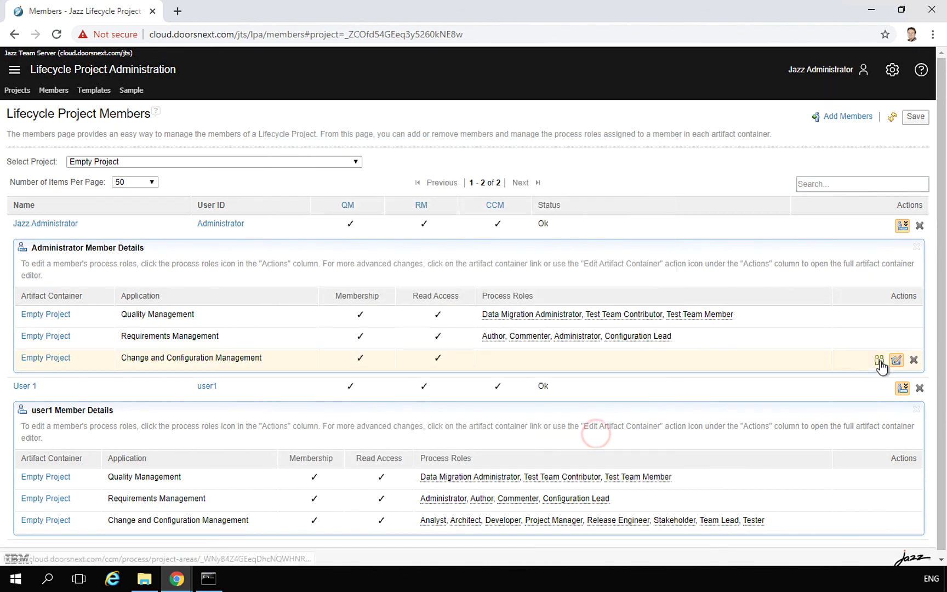
# Assign the Administrator all eight Change Management roles
pyautogui.click(879, 360)
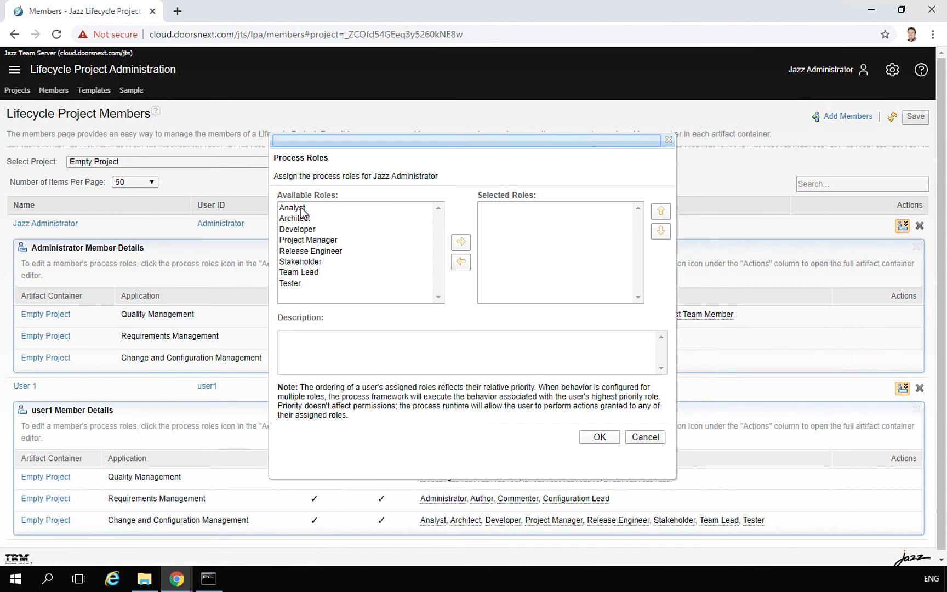
pyautogui.moveTo(292, 208); pyautogui.dragTo(304, 303)
pyautogui.click(460, 242)
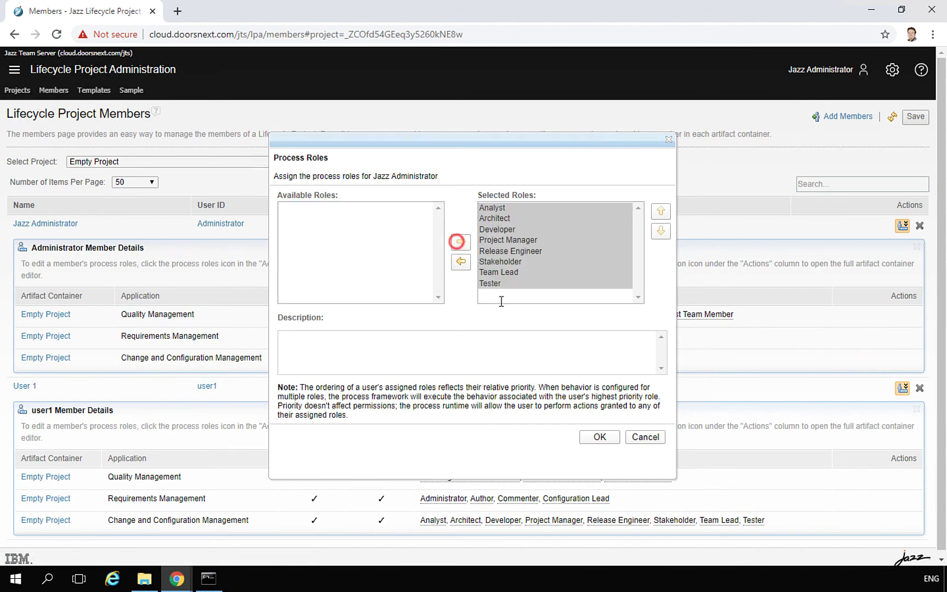
pyautogui.click(600, 437)
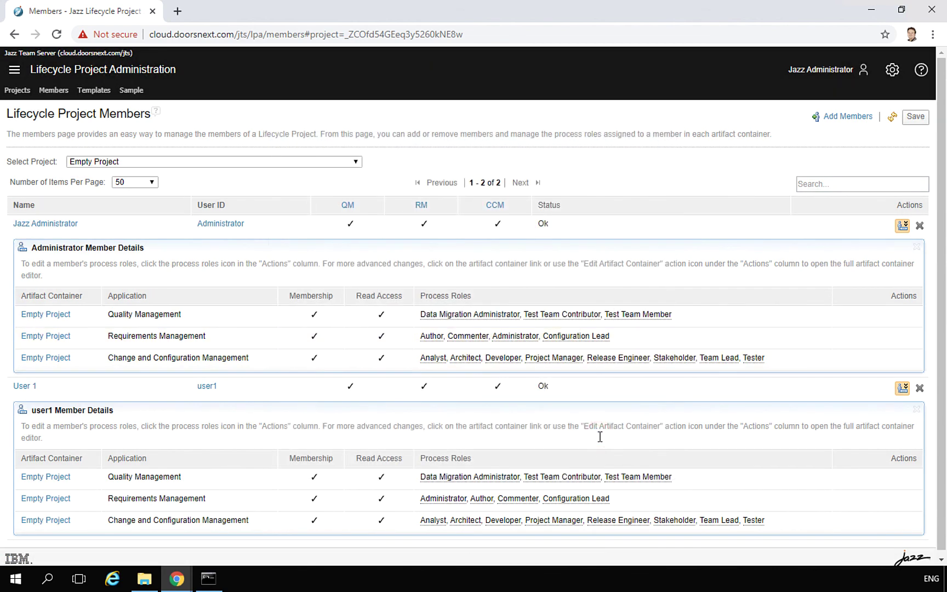
pyautogui.click(13, 73)
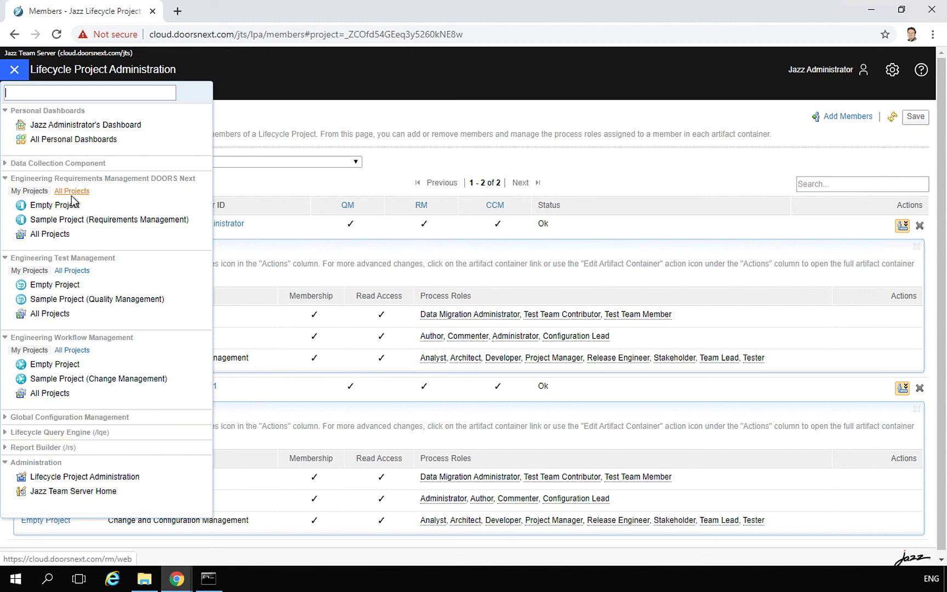
pyautogui.click(473, 108)
pyautogui.click(837, 78)
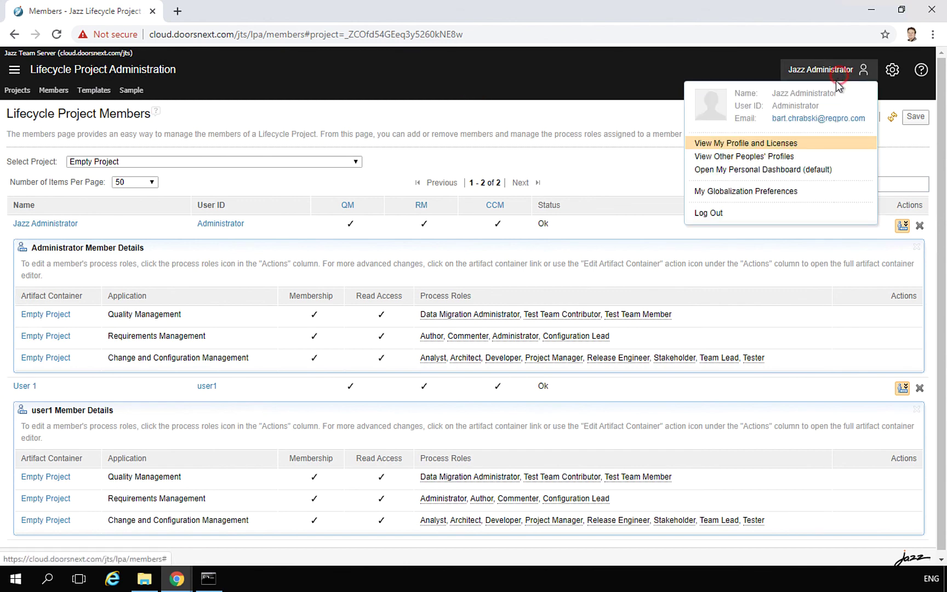
# Log out and sign in as User 1 with their user ID and password
pyautogui.click(743, 217)
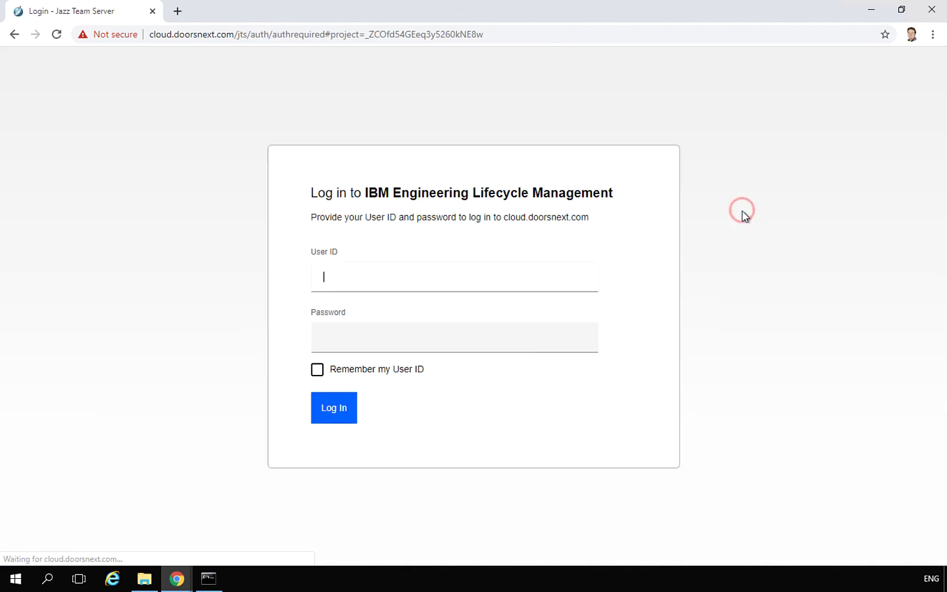
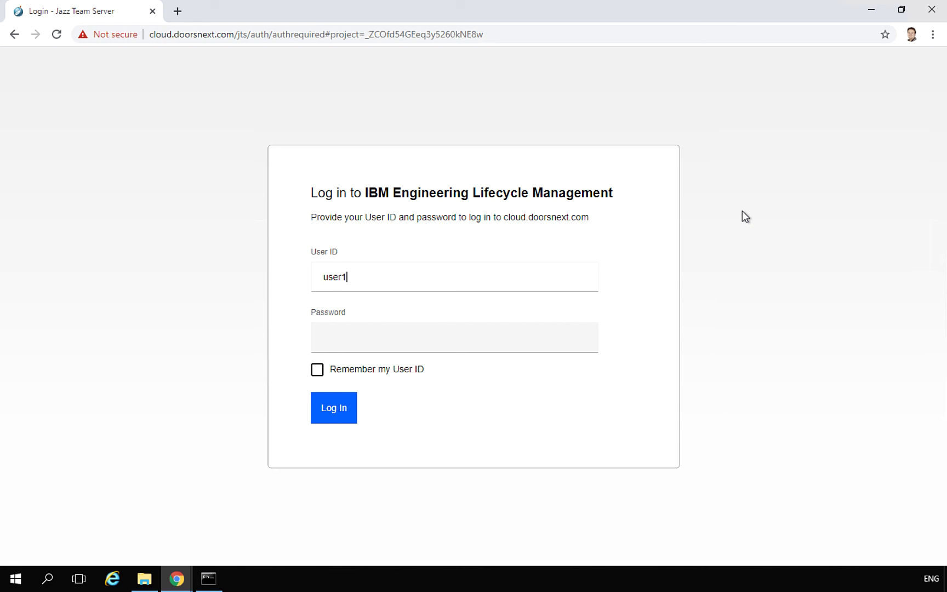
pyautogui.press('Tab')
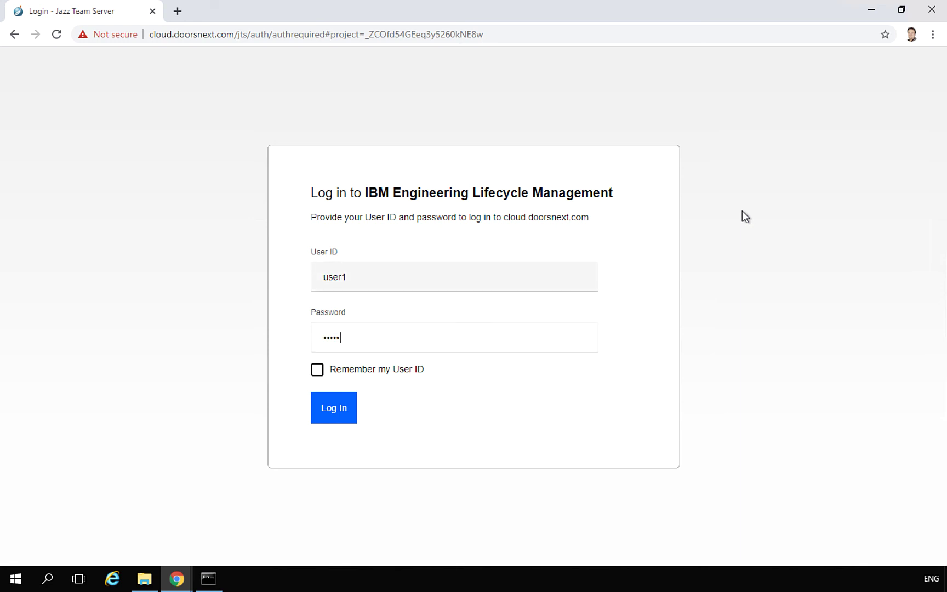
pyautogui.press('Return')
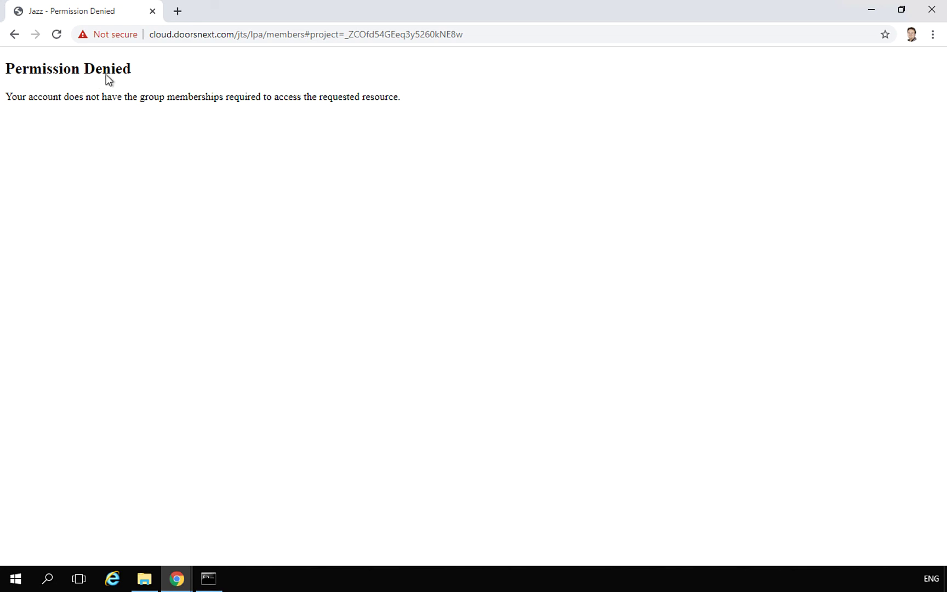
pyautogui.moveTo(276, 36); pyautogui.dragTo(499, 38)
pyautogui.press('BackSpace')
pyautogui.press('BackSpace')
pyautogui.press('BackSpace')
pyautogui.press('BackSpace')
pyautogui.press('BackSpace')
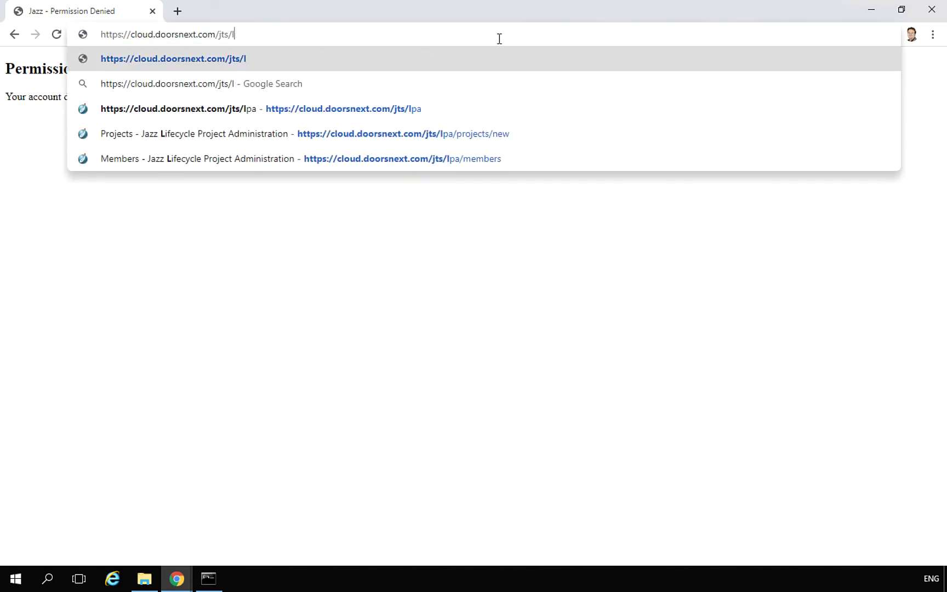
pyautogui.press('Return')
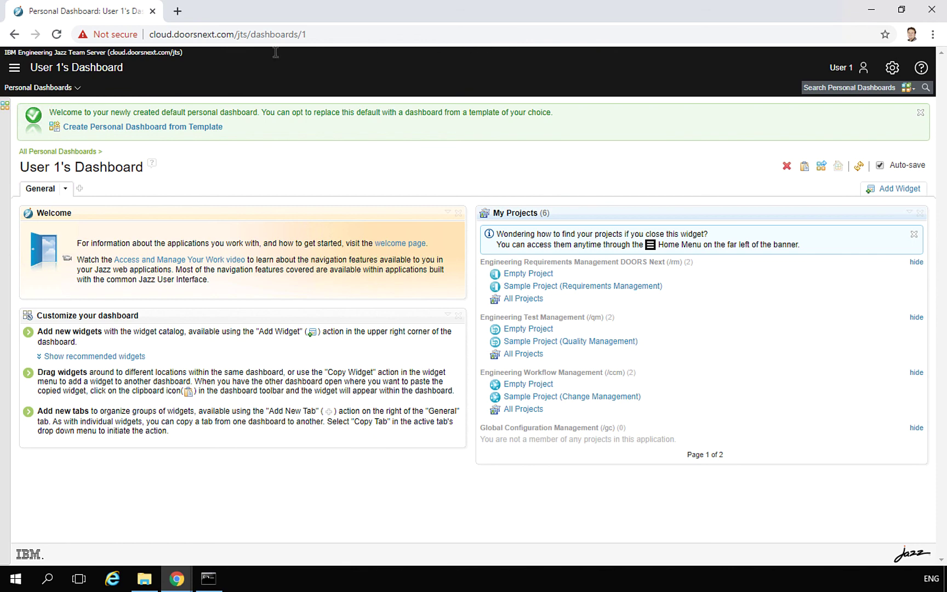
pyautogui.click(14, 68)
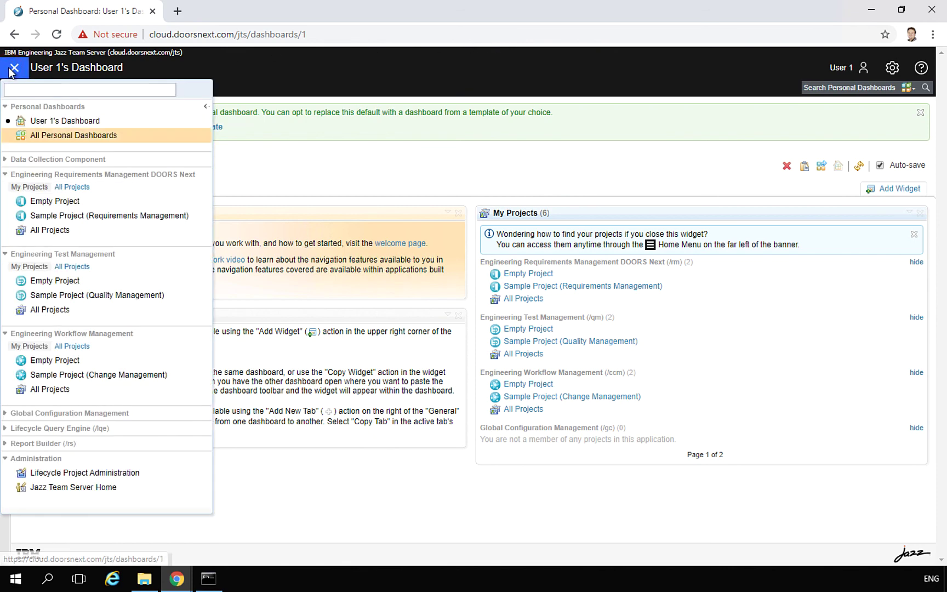